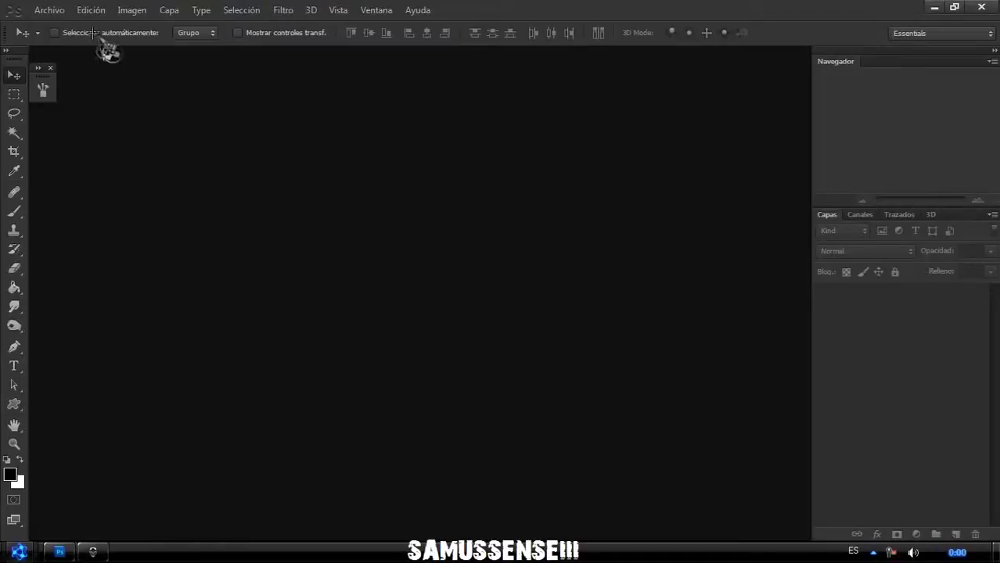
# Step: Create a new untitled 1366×768 transparent document
pyautogui.click(49, 9)
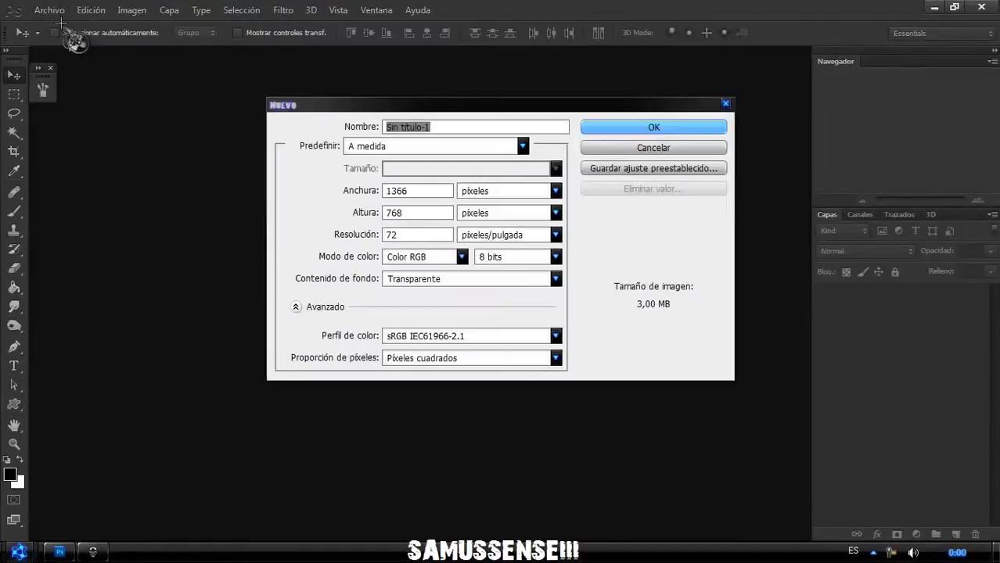
pyautogui.press('BackSpace')
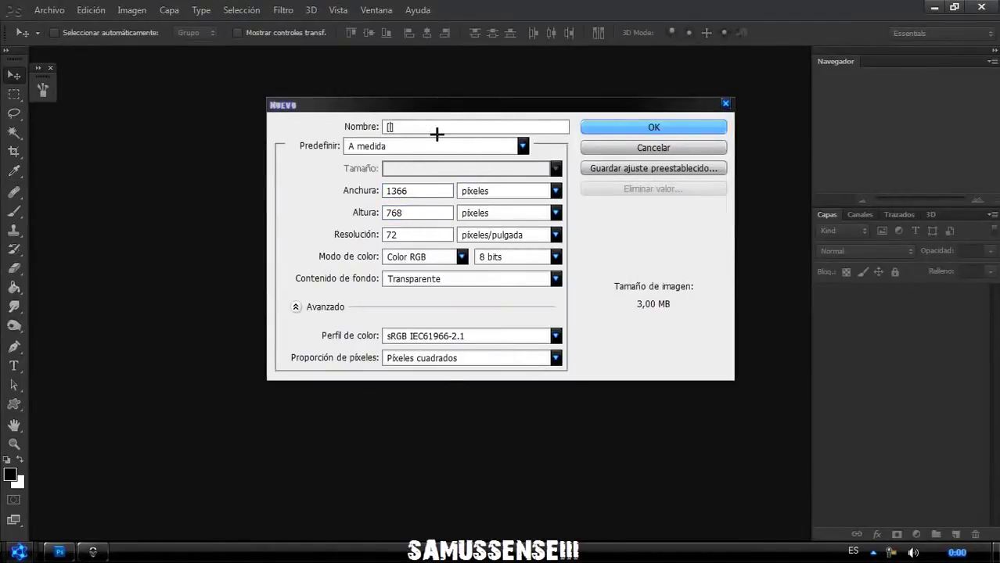
pyautogui.click(666, 128)
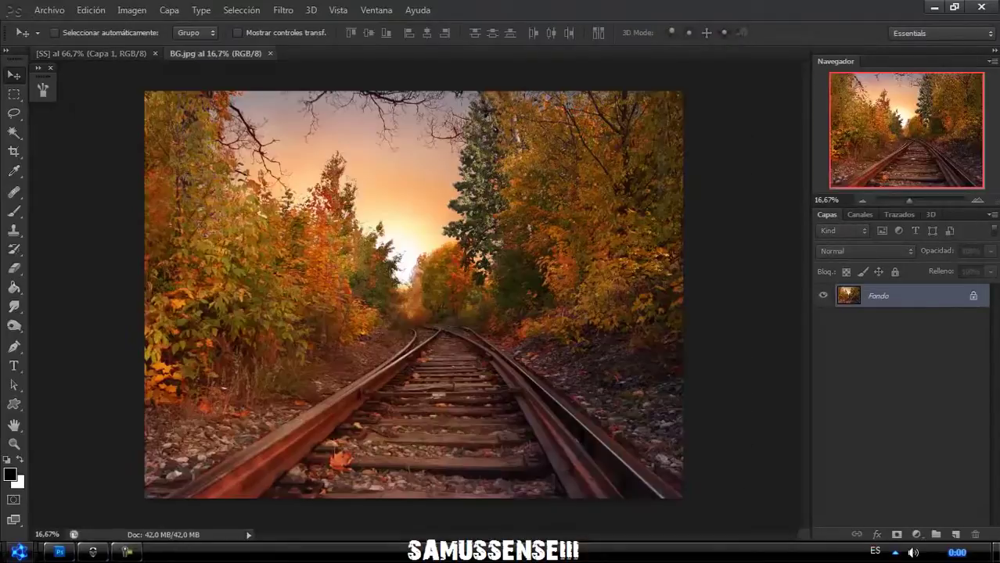
# Step: Place the railway-track photo from BG.jpg in the new document, scaled down to fit
pyautogui.moveTo(407, 242); pyautogui.dragTo(278, 202)
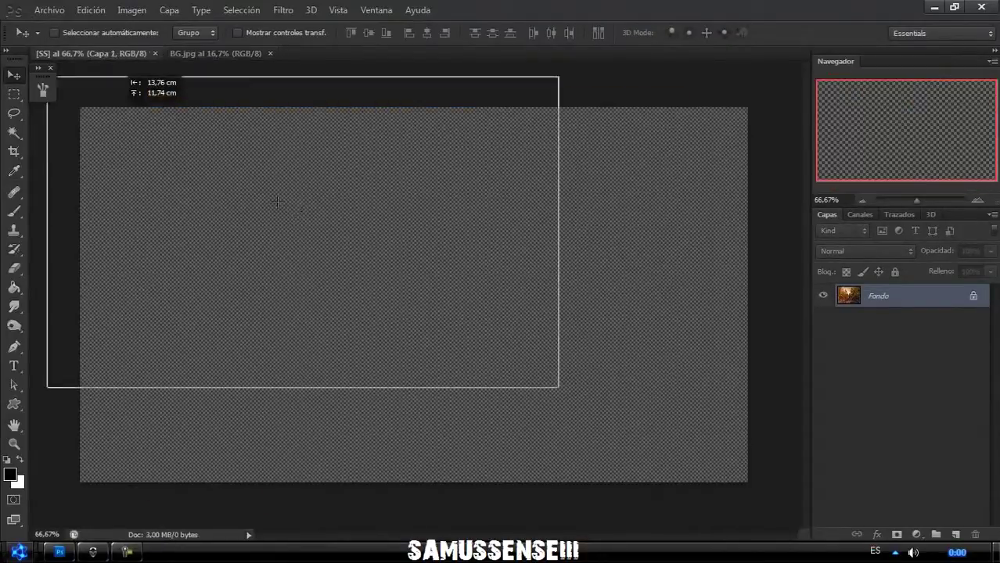
pyautogui.hotkey('ctrl', '-')
pyautogui.hotkey('ctrl', '-')
pyautogui.hotkey('ctrl', '-')
pyautogui.hotkey('ctrl', '-')
pyautogui.hotkey('ctrl', 't')
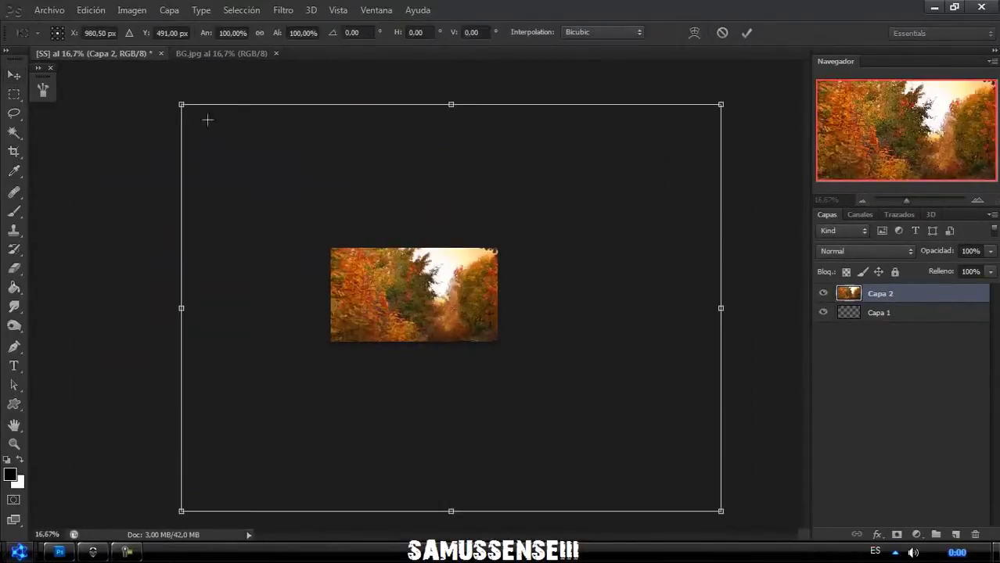
pyautogui.moveTo(180, 104); pyautogui.dragTo(436, 383)
pyautogui.moveTo(577, 443); pyautogui.dragTo(474, 310)
pyautogui.moveTo(616, 375); pyautogui.dragTo(498, 342)
pyautogui.press('Return')
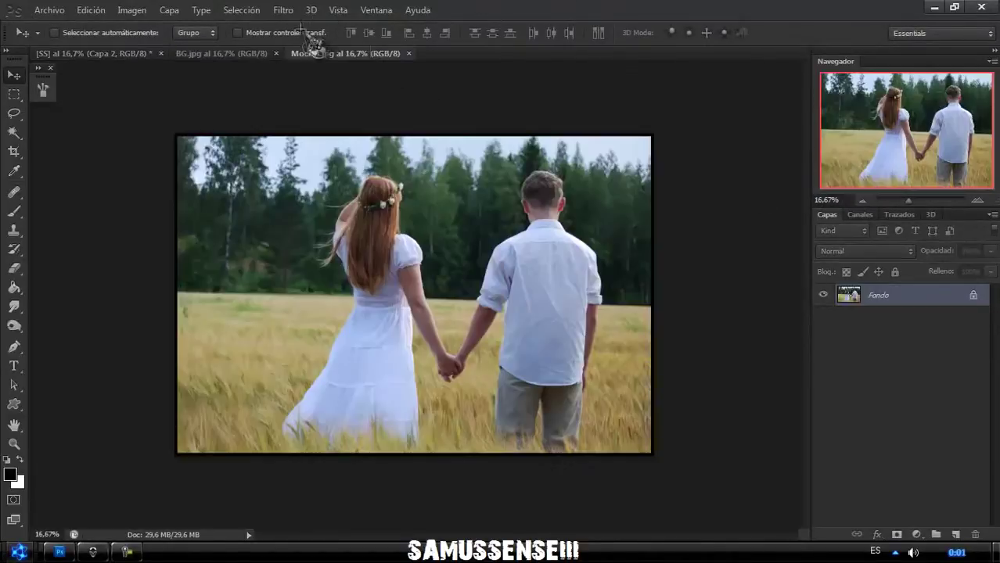
# Step: Open the couple photo in the Extract filter, zoomed in, with Smooth Highlight on
pyautogui.click(283, 9)
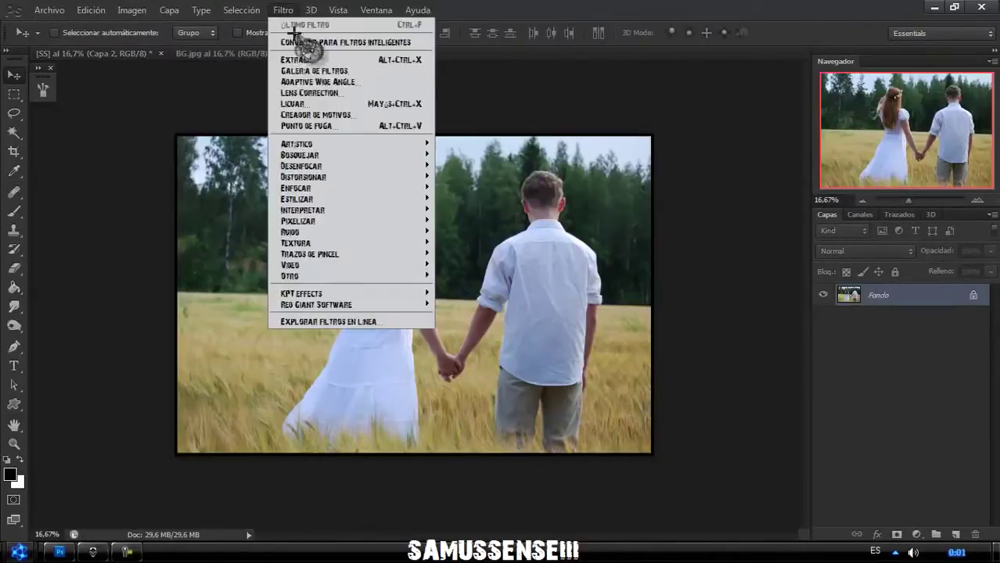
pyautogui.click(304, 58)
pyautogui.click(51, 168)
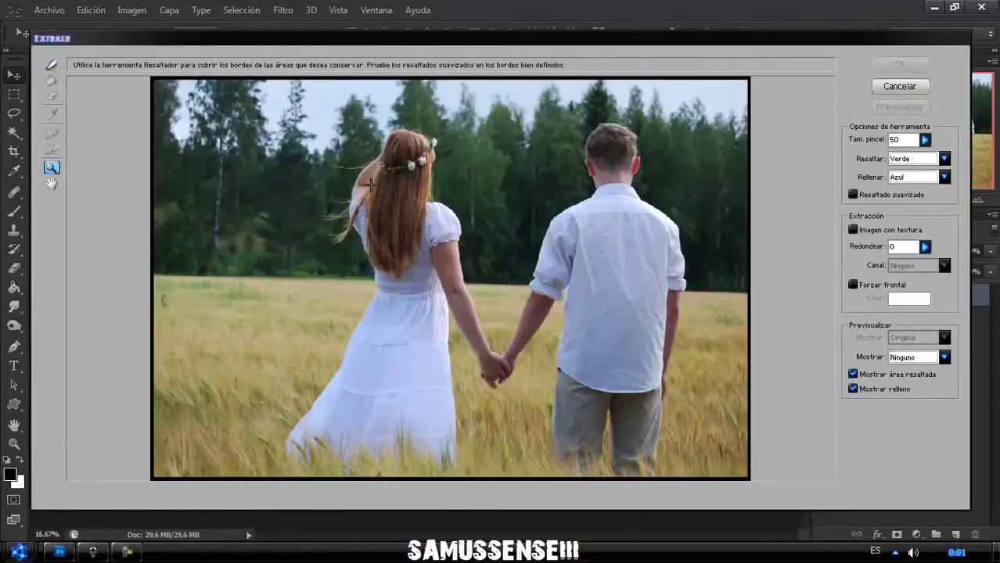
pyautogui.moveTo(350, 174); pyautogui.dragTo(618, 367)
pyautogui.click(52, 64)
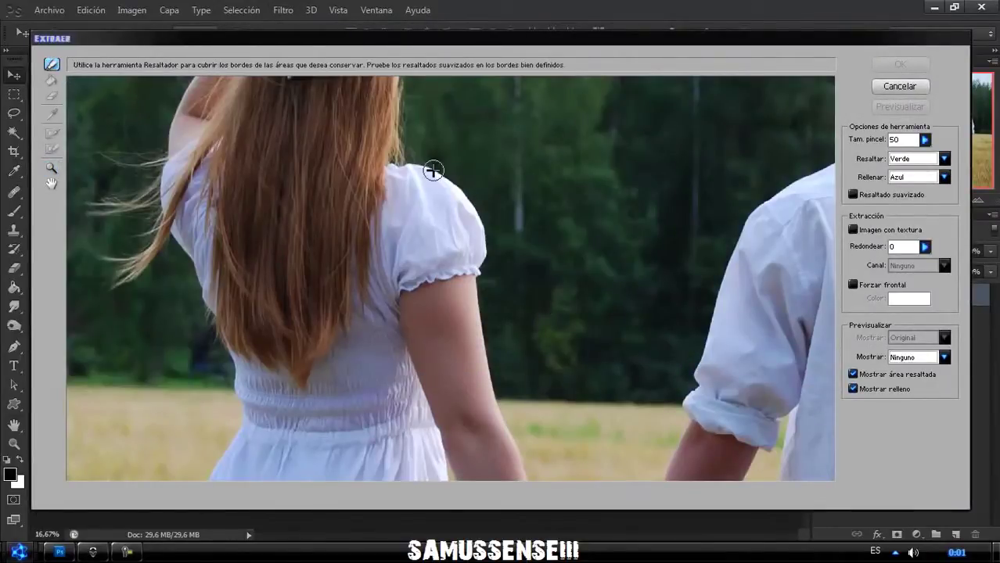
pyautogui.click(853, 194)
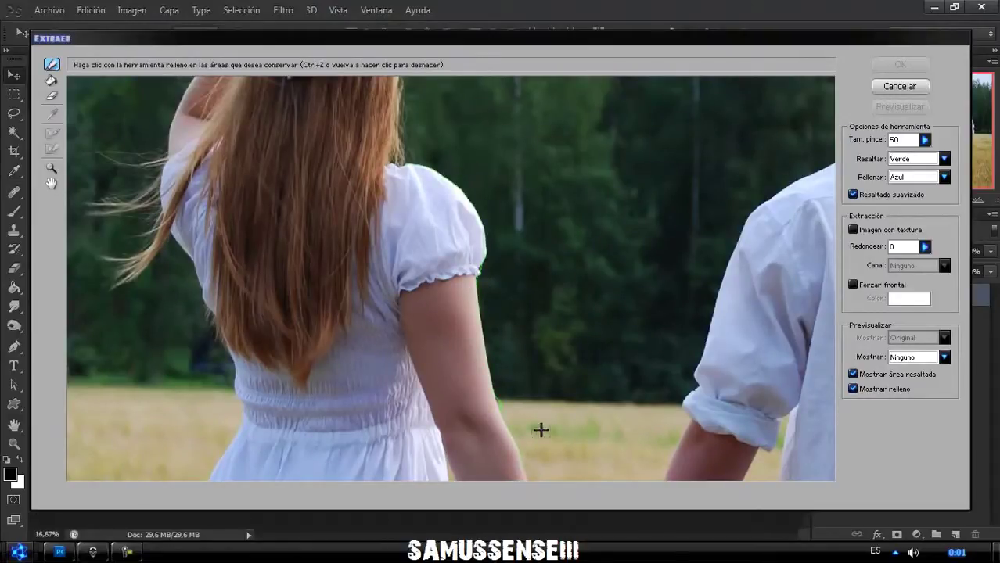
# Step: Trace green edge highlights along the man's shirt and down across his trousers
pyautogui.moveTo(540, 428); pyautogui.dragTo(480, 187)
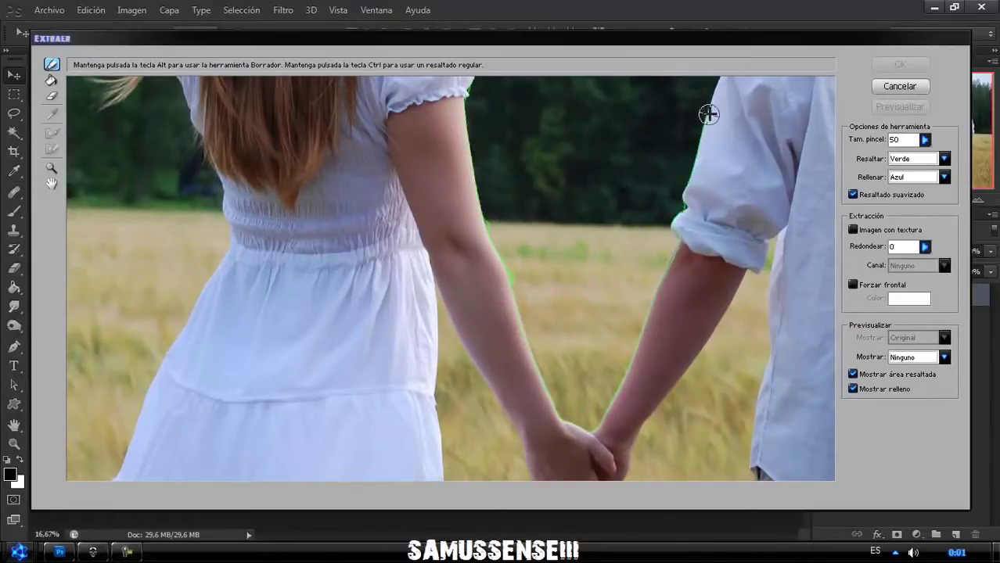
pyautogui.moveTo(719, 100); pyautogui.dragTo(604, 229)
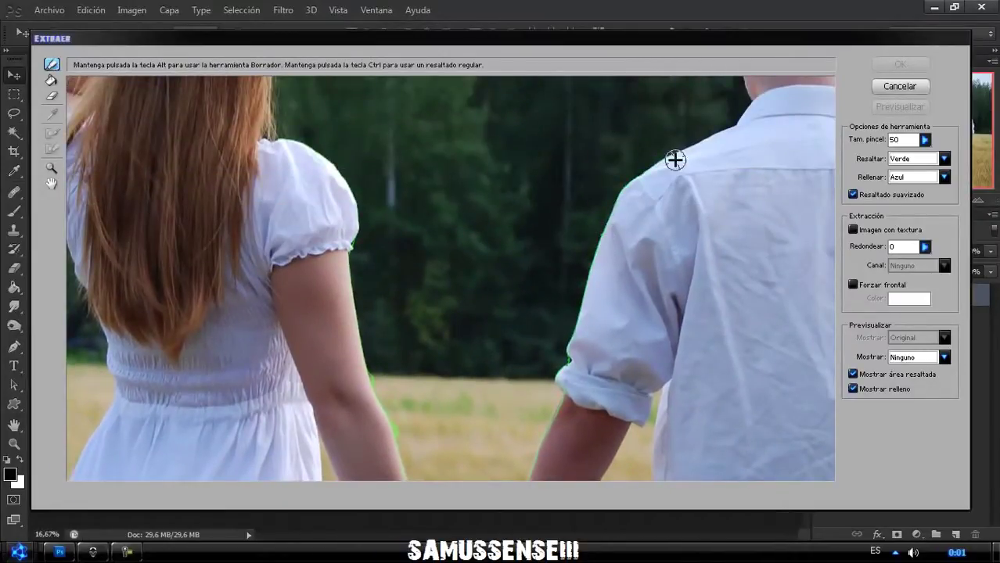
pyautogui.moveTo(828, 148); pyautogui.dragTo(701, 185)
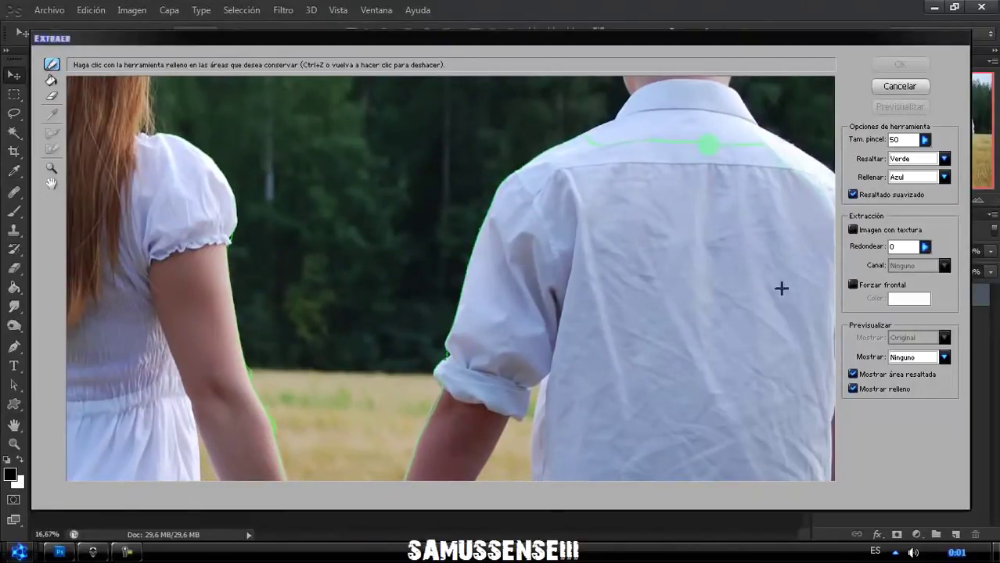
pyautogui.moveTo(781, 286); pyautogui.dragTo(700, 188)
pyautogui.moveTo(777, 96); pyautogui.dragTo(782, 181)
pyautogui.moveTo(751, 410); pyautogui.dragTo(602, 465)
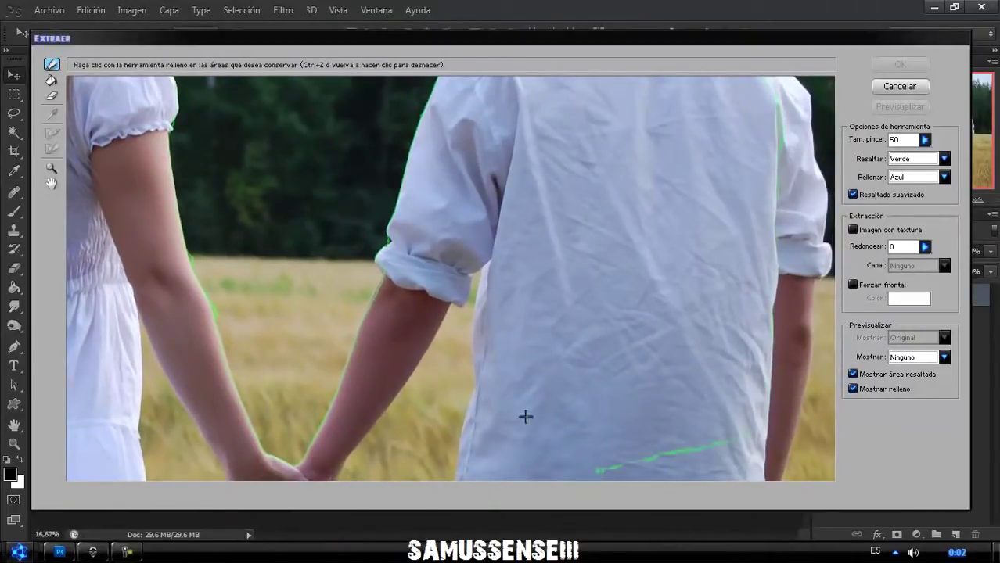
pyautogui.moveTo(524, 414); pyautogui.dragTo(558, 259)
pyautogui.moveTo(624, 277); pyautogui.dragTo(517, 411)
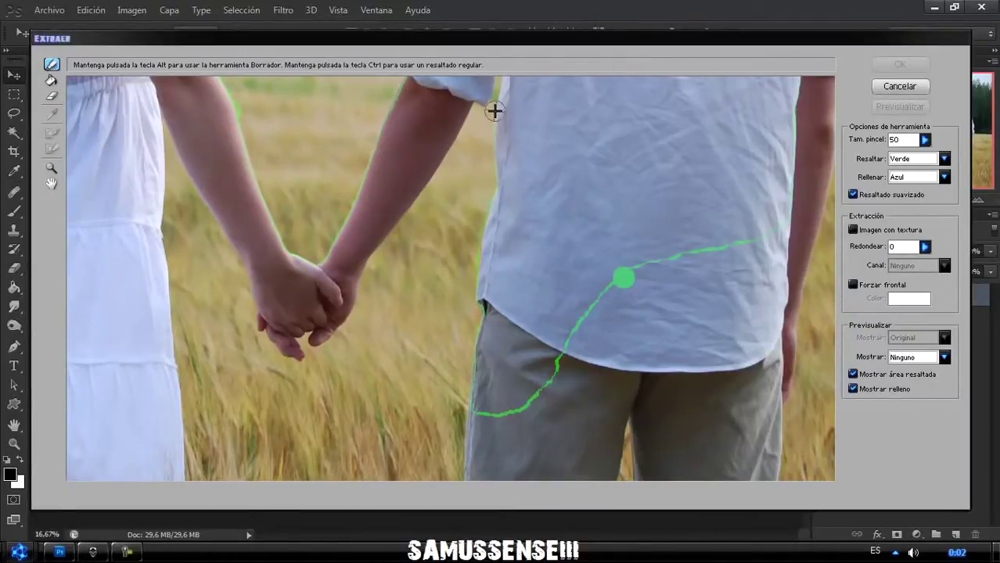
pyautogui.moveTo(495, 110); pyautogui.dragTo(489, 129)
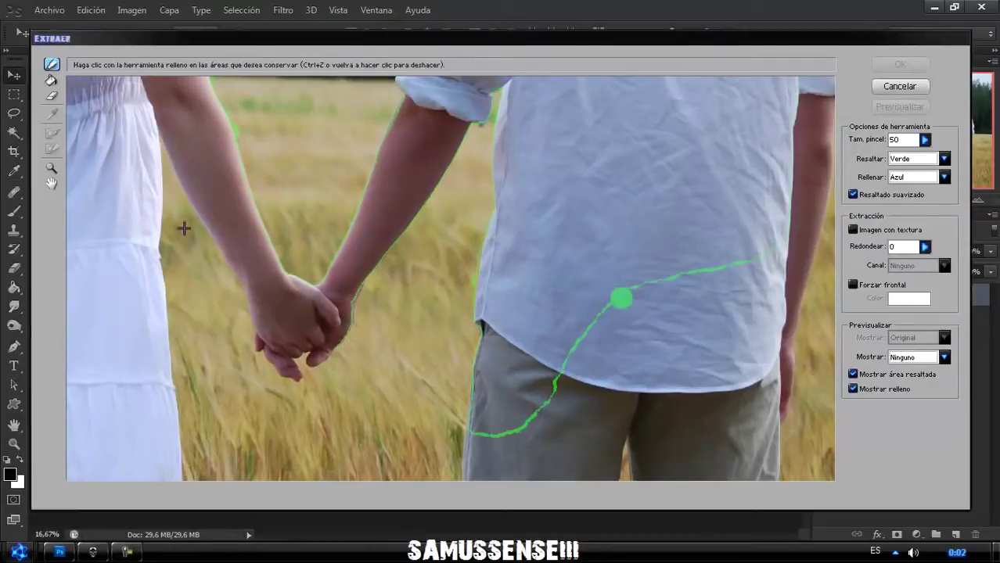
# Step: Zoom into the clasped hands and highlight their edges with a 30 px brush
pyautogui.click(51, 168)
pyautogui.click(344, 329)
pyautogui.press('b')
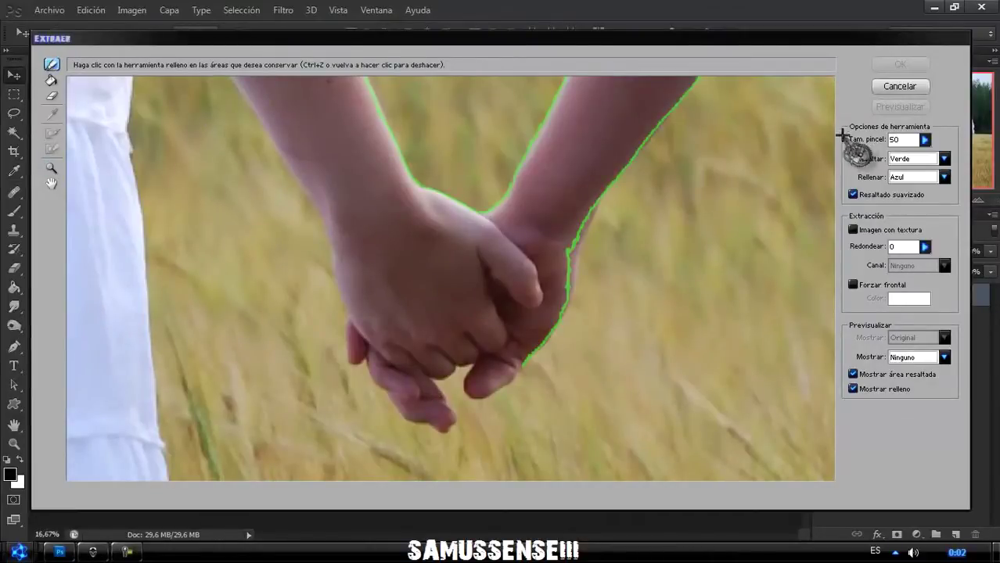
pyautogui.write('30')
pyautogui.moveTo(518, 349); pyautogui.dragTo(506, 388)
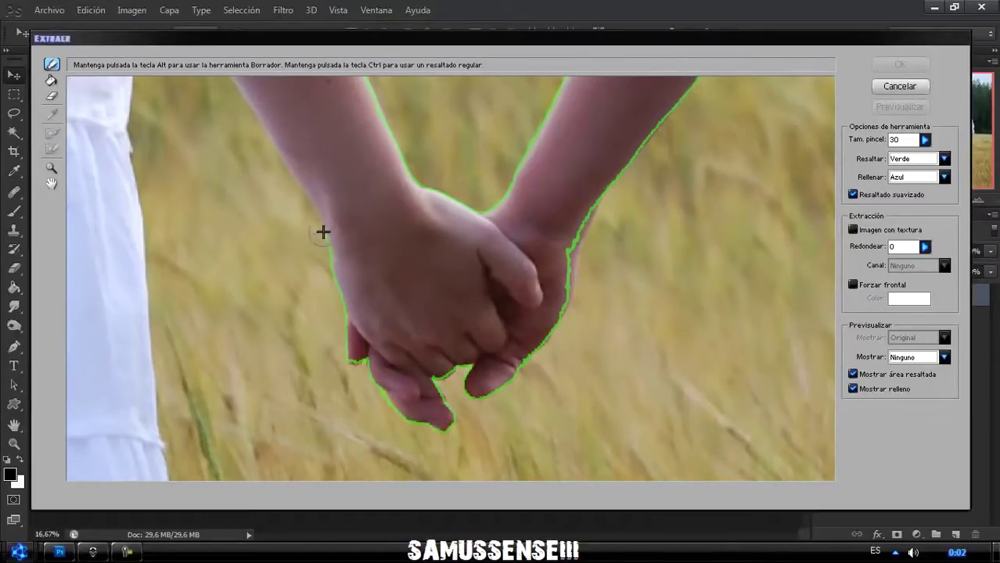
pyautogui.scroll(3, 254, 337)
pyautogui.scroll(2, 308, 390)
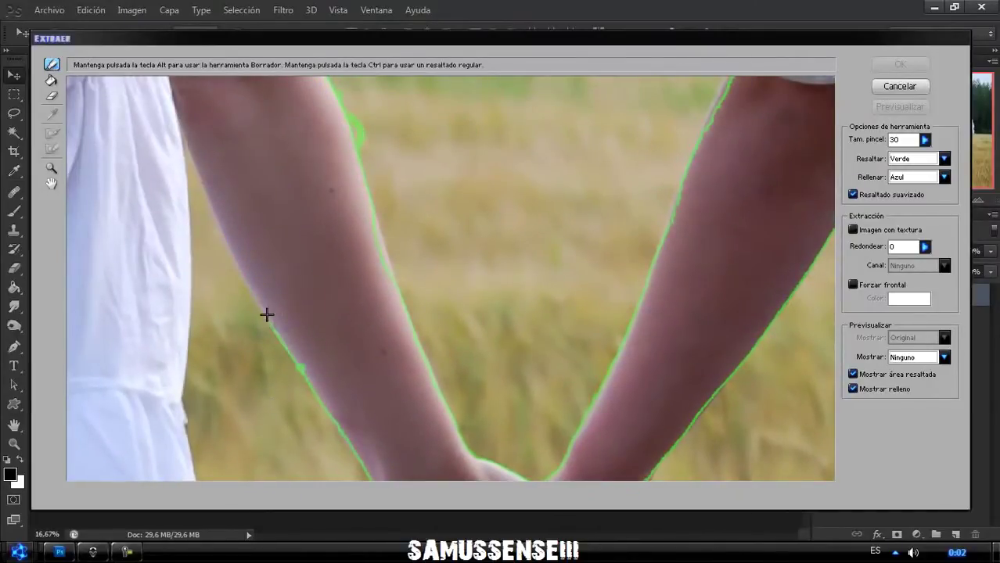
pyautogui.moveTo(186, 361)
pyautogui.mouseDown()
pyautogui.moveTo(205, 208)
pyautogui.moveTo(293, 115)
pyautogui.mouseUp()
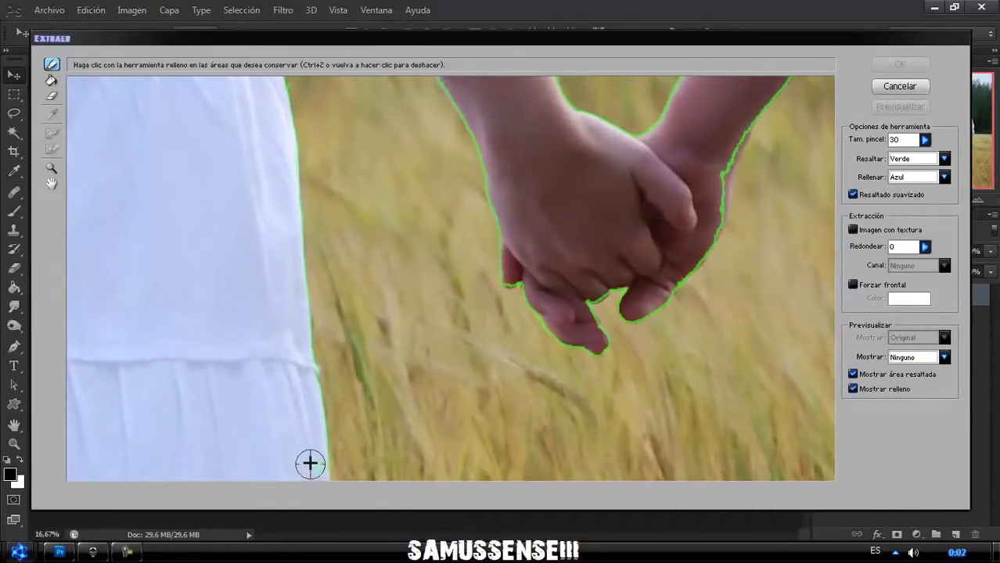
# Step: Trace the edges of the arms, dress and the woman's hair up to her shoulder
pyautogui.hscroll(-2, 460, 391)
pyautogui.hscroll(-3, 429, 410)
pyautogui.scroll(-3, 297, 456)
pyautogui.hscroll(-2, 319, 313)
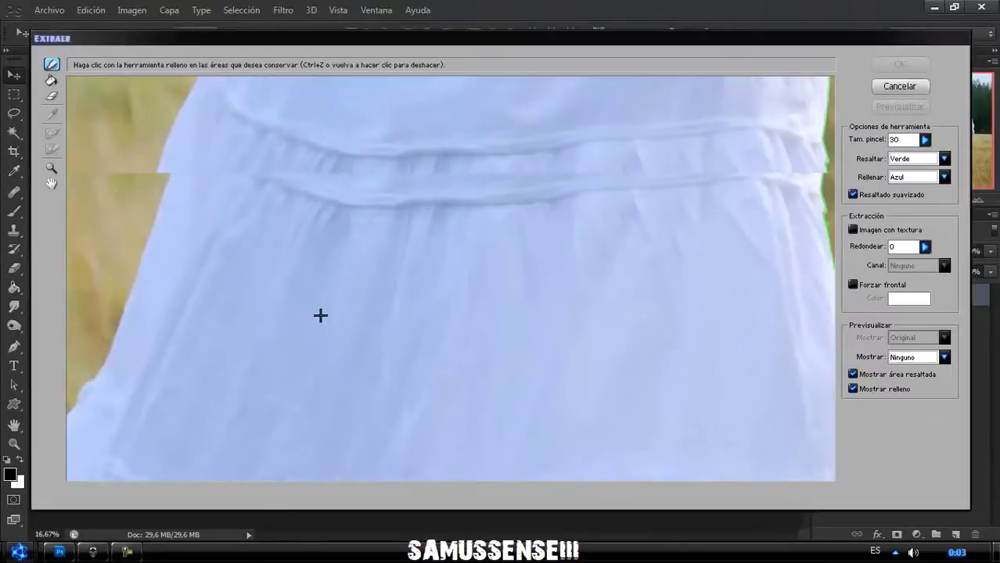
pyautogui.scroll(-3, 277, 406)
pyautogui.hscroll(-2, 174, 421)
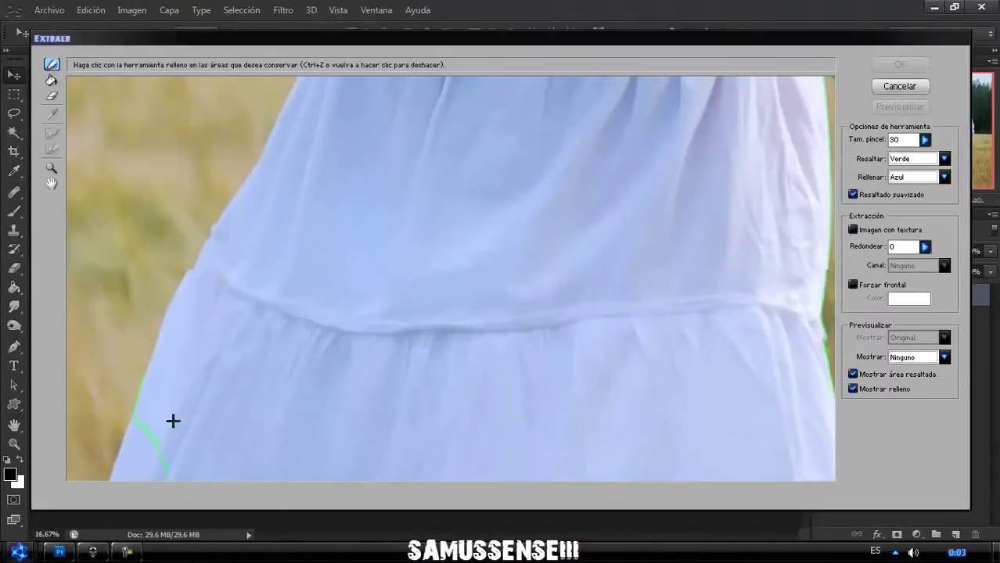
pyautogui.scroll(3, 270, 407)
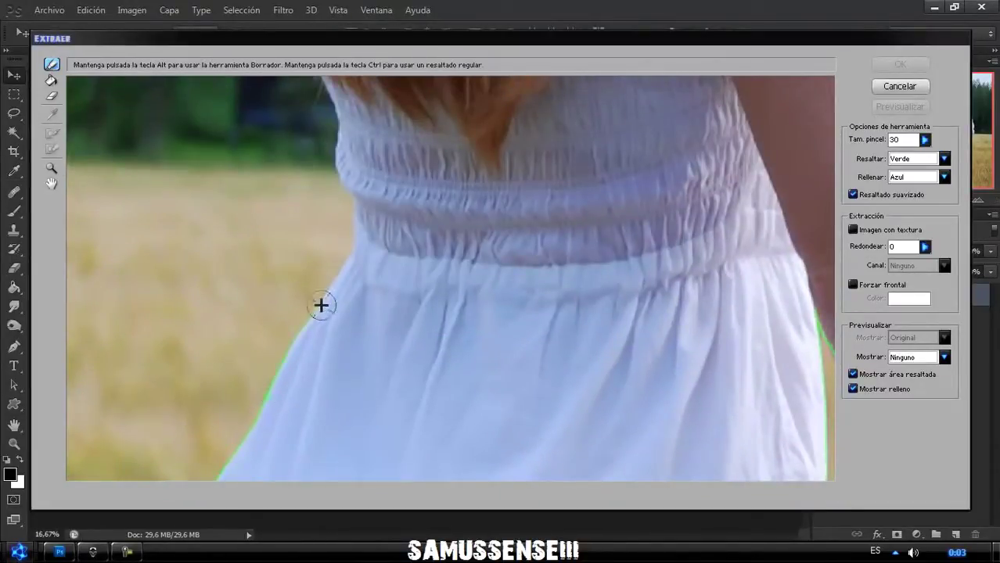
pyautogui.scroll(1, 346, 234)
pyautogui.scroll(3, 351, 376)
pyautogui.moveTo(350, 395)
pyautogui.mouseDown()
pyautogui.moveTo(263, 181)
pyautogui.moveTo(629, 104)
pyautogui.mouseUp()
pyautogui.scroll(3, 589, 333)
pyautogui.hscroll(1, 563, 328)
pyautogui.moveTo(547, 327); pyautogui.dragTo(659, 172)
# Step: Fill the outlined couple as the area to keep and pan around to check the outline
pyautogui.click(51, 79)
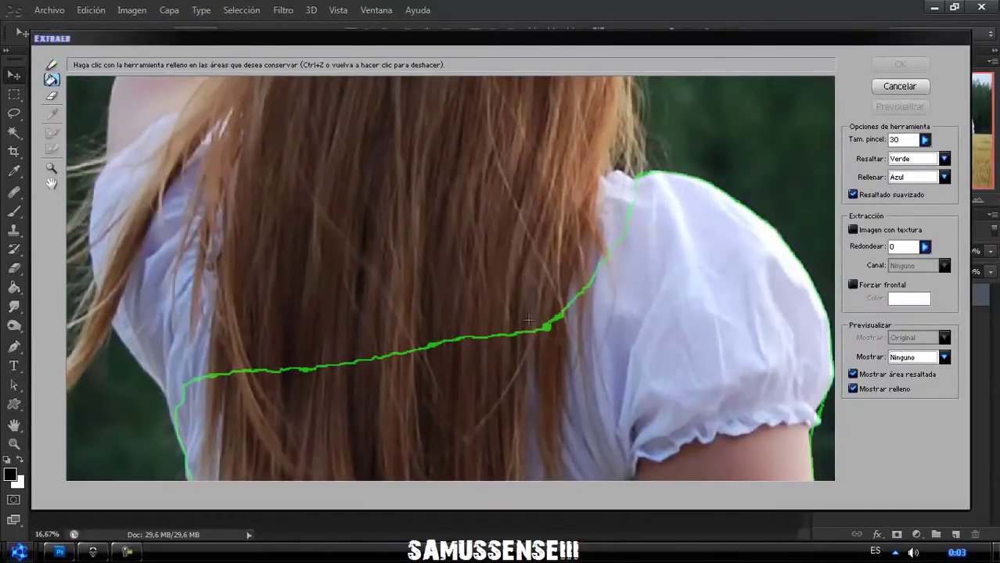
pyautogui.click(598, 338)
pyautogui.scroll(-3, 529, 395)
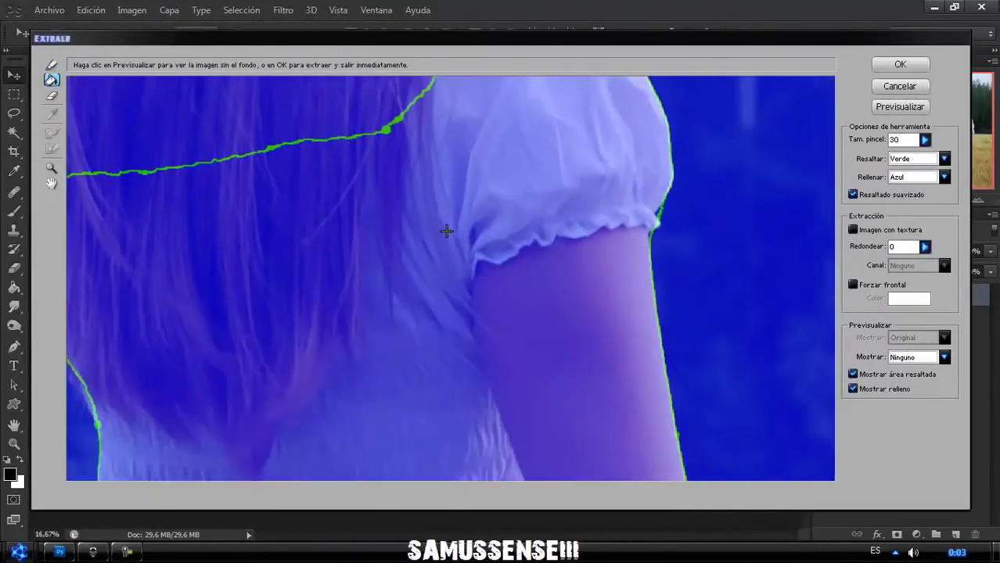
pyautogui.scroll(-3, 447, 230)
pyautogui.scroll(-2, 478, 245)
pyautogui.scroll(-1, 539, 330)
pyautogui.scroll(-3, 603, 328)
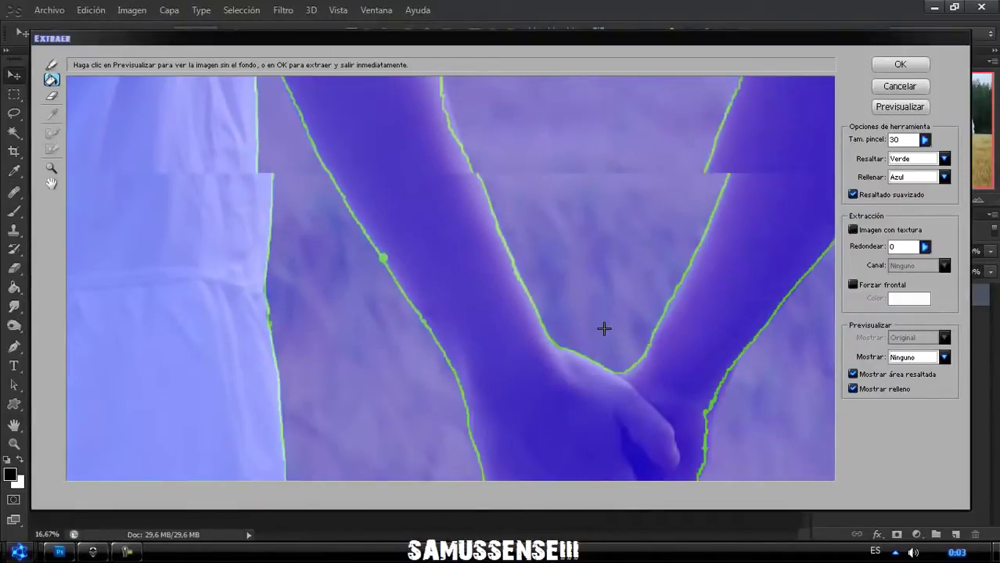
pyautogui.scroll(-2, 587, 293)
pyautogui.scroll(-2, 626, 342)
pyautogui.scroll(3, 508, 297)
pyautogui.scroll(1, 509, 298)
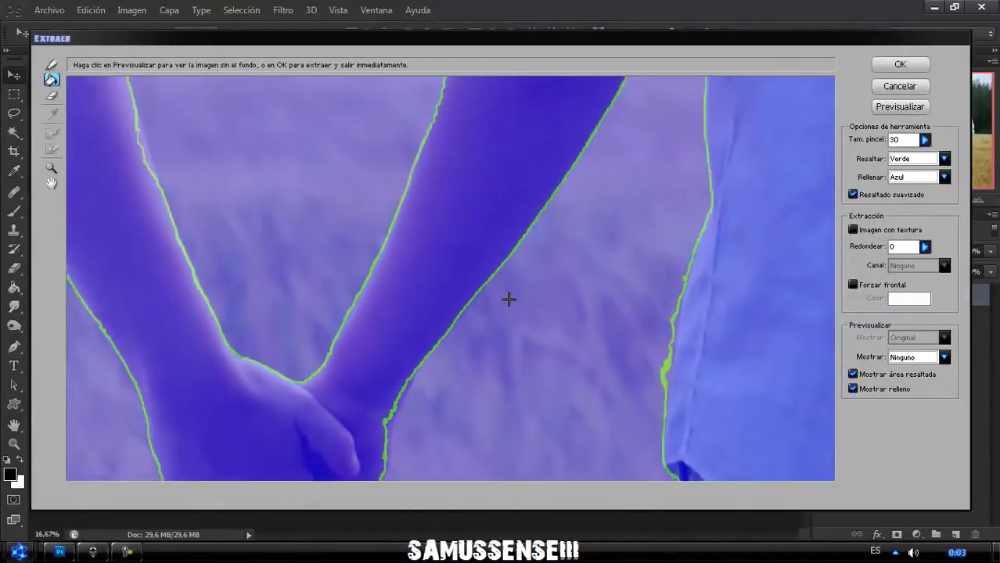
pyautogui.scroll(3, 536, 326)
pyautogui.scroll(3, 537, 227)
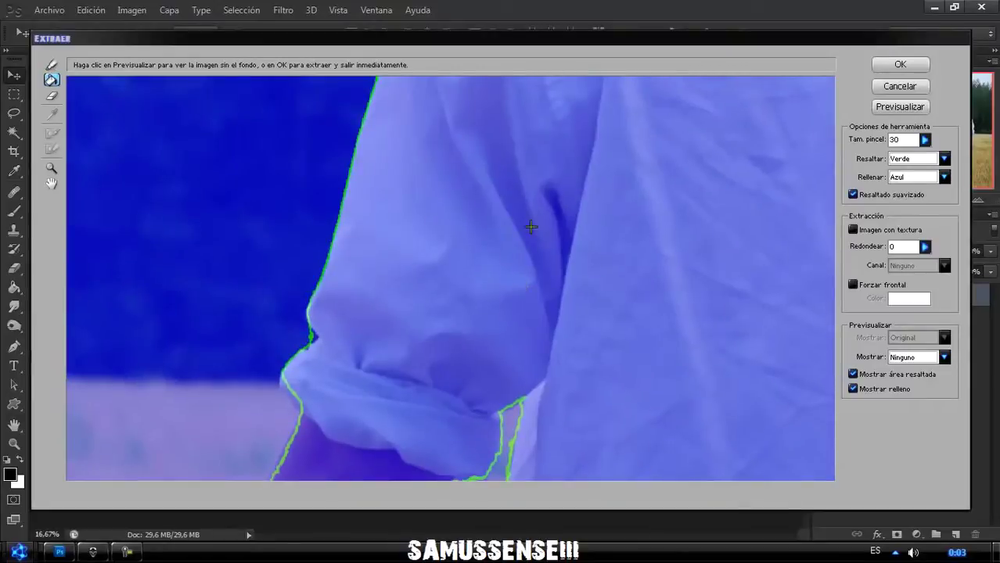
pyautogui.scroll(3, 527, 212)
pyautogui.scroll(2, 526, 212)
pyautogui.hscroll(5, 454, 345)
pyautogui.scroll(-2, 542, 359)
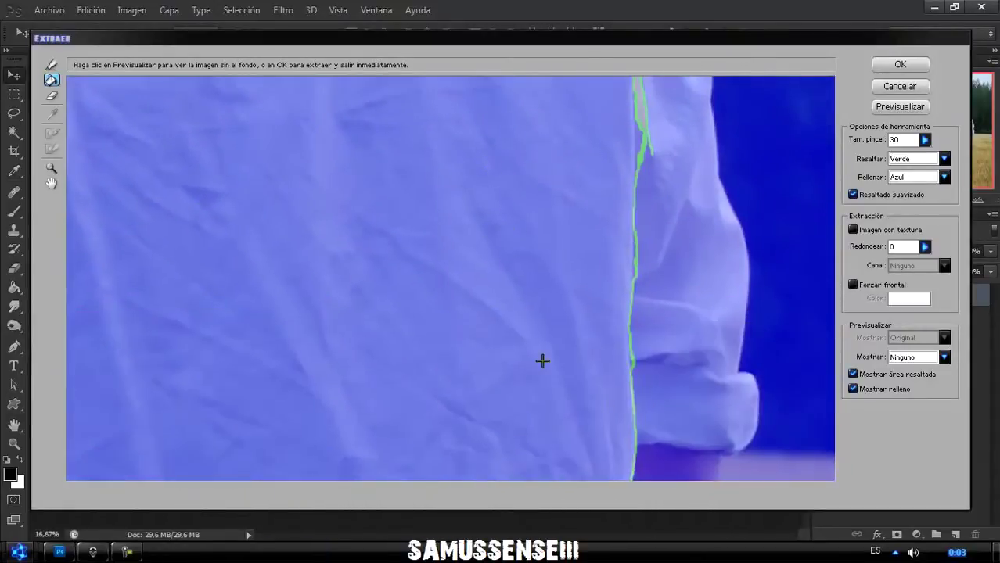
pyautogui.scroll(-2, 562, 217)
pyautogui.scroll(-2, 589, 273)
pyautogui.scroll(-2, 578, 306)
pyautogui.hscroll(-2, 641, 250)
pyautogui.scroll(-2, 641, 251)
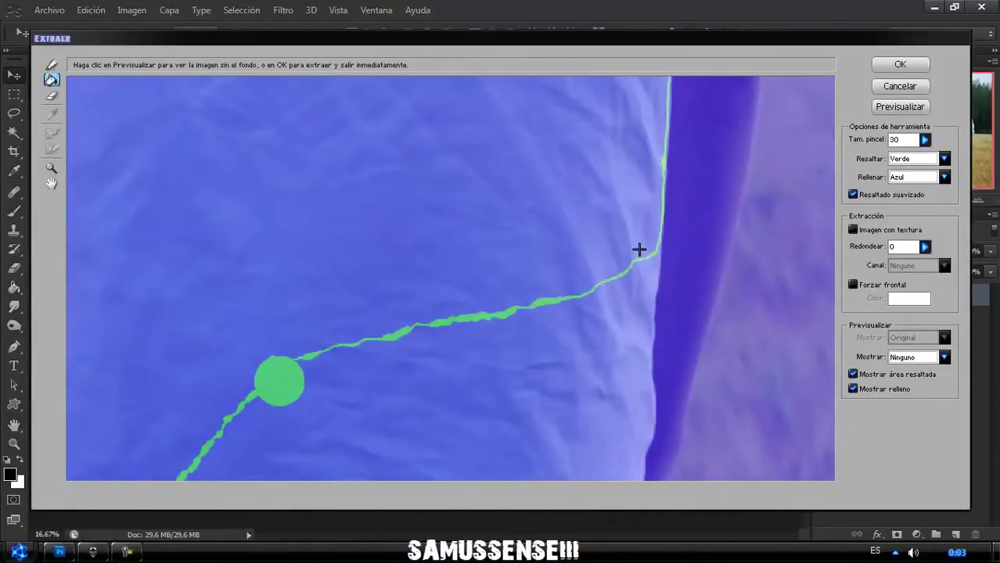
pyautogui.scroll(-1, 472, 360)
pyautogui.hscroll(-3, 577, 274)
pyautogui.scroll(-3, 577, 274)
pyautogui.hscroll(-2, 442, 365)
pyautogui.scroll(-3, 442, 364)
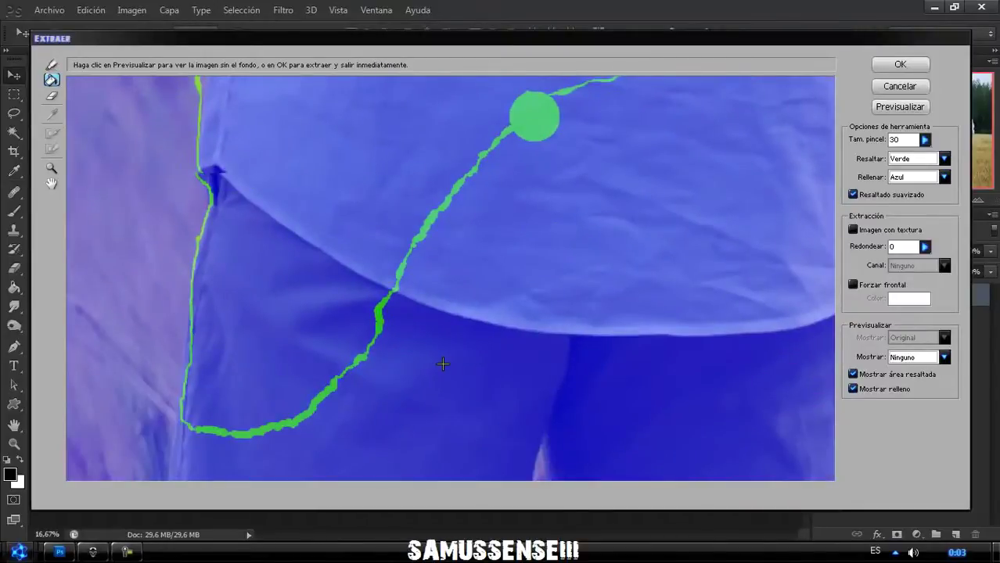
pyautogui.hscroll(-2, 442, 365)
pyautogui.scroll(2, 558, 350)
pyautogui.scroll(2, 603, 334)
pyautogui.scroll(1, 603, 367)
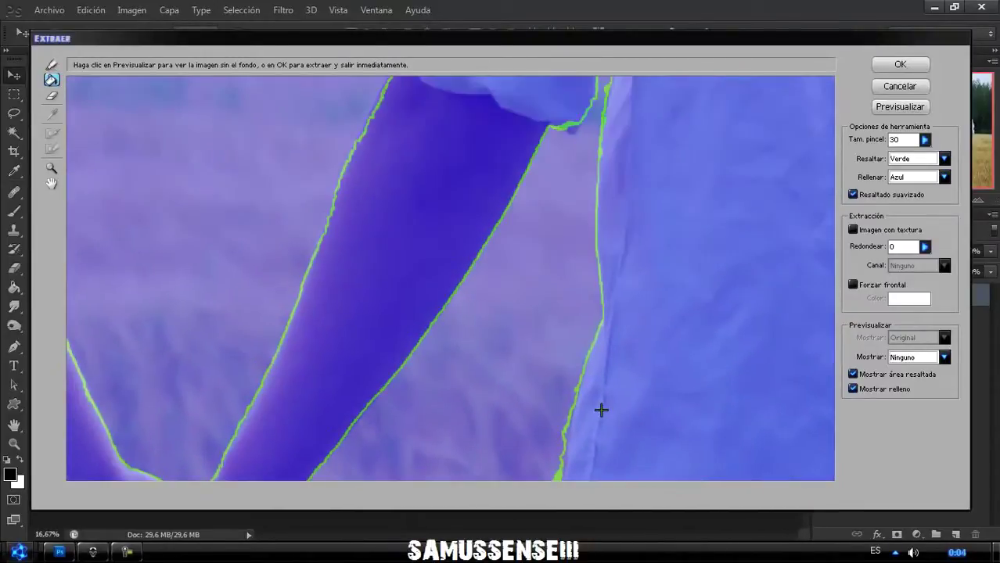
# Step: Refill the area inside the outline and apply the extraction
pyautogui.moveTo(601, 410); pyautogui.dragTo(640, 518)
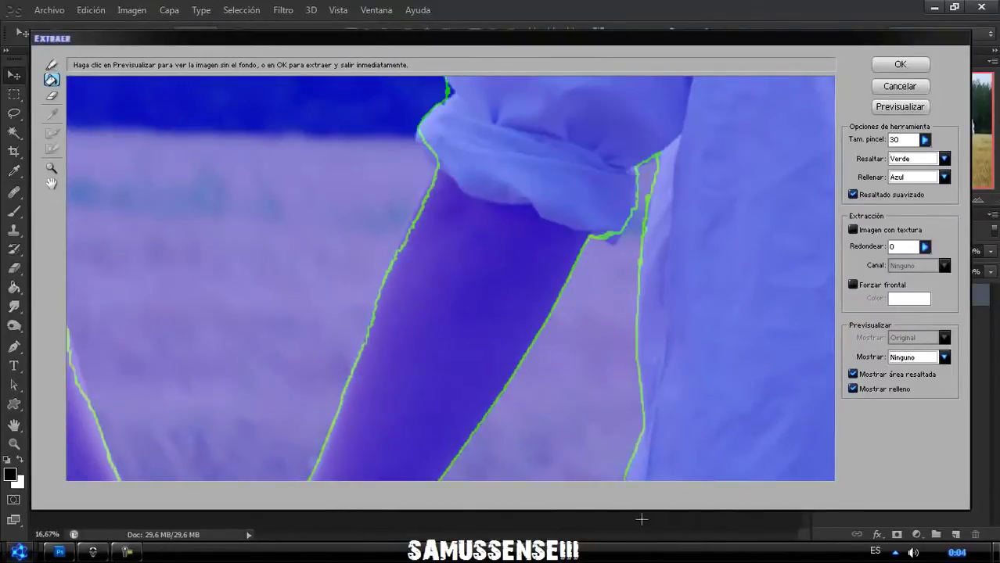
pyautogui.scroll(-3, 517, 313)
pyautogui.scroll(-2, 541, 226)
pyautogui.hscroll(-3, 431, 237)
pyautogui.scroll(2, 430, 236)
pyautogui.scroll(-2, 446, 220)
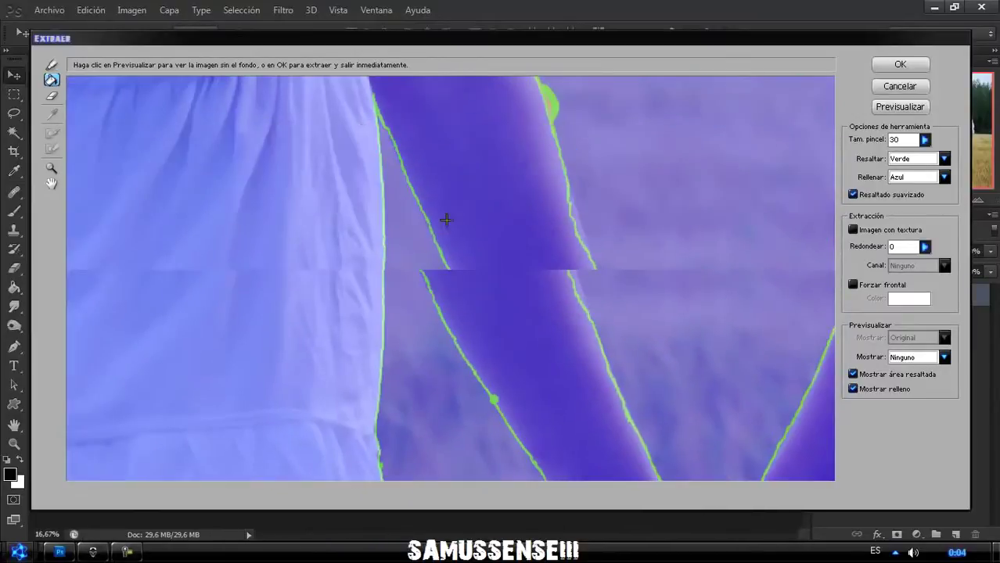
pyautogui.scroll(-3, 437, 255)
pyautogui.scroll(-3, 448, 232)
pyautogui.scroll(-1, 430, 402)
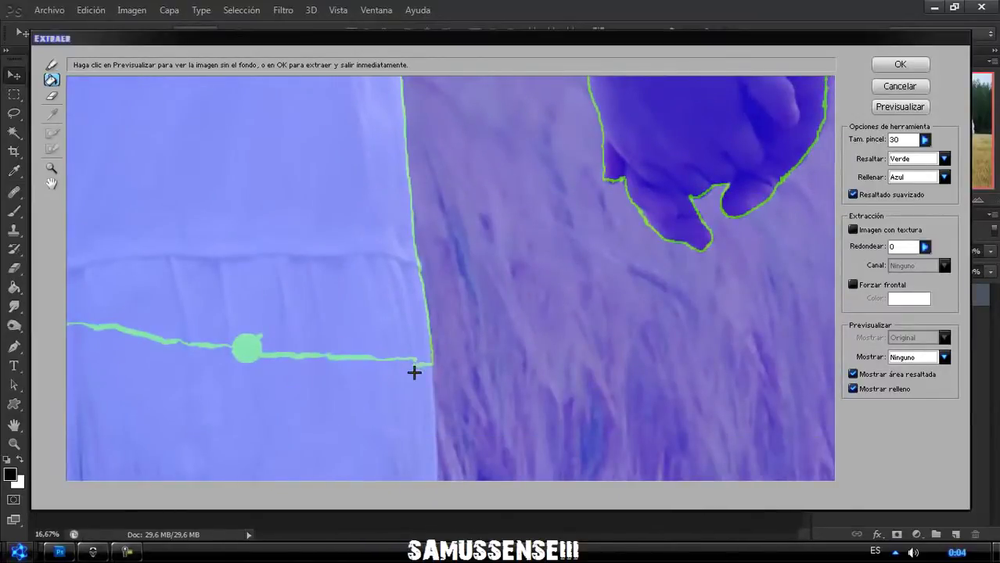
pyautogui.click(288, 321)
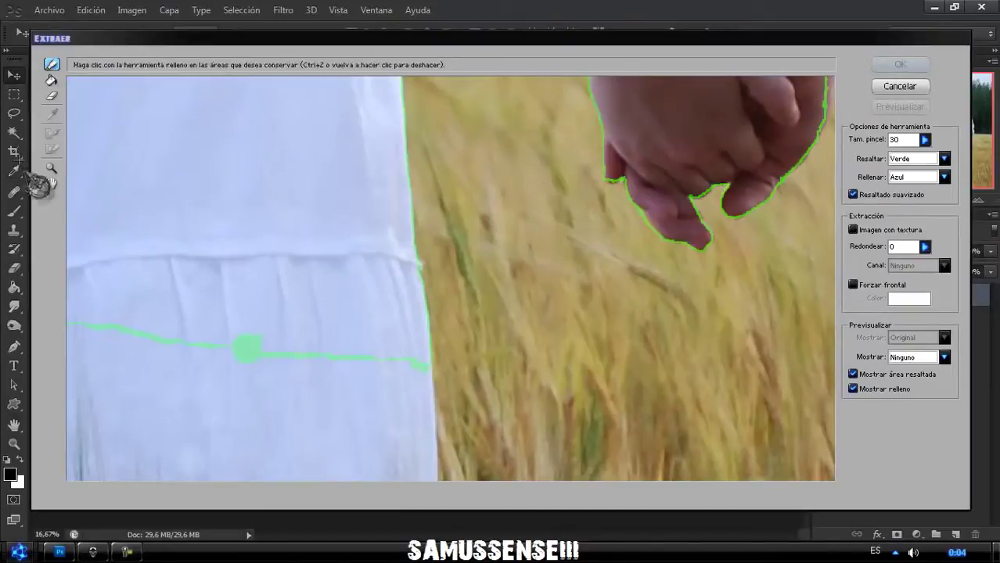
pyautogui.click(201, 190)
pyautogui.click(902, 65)
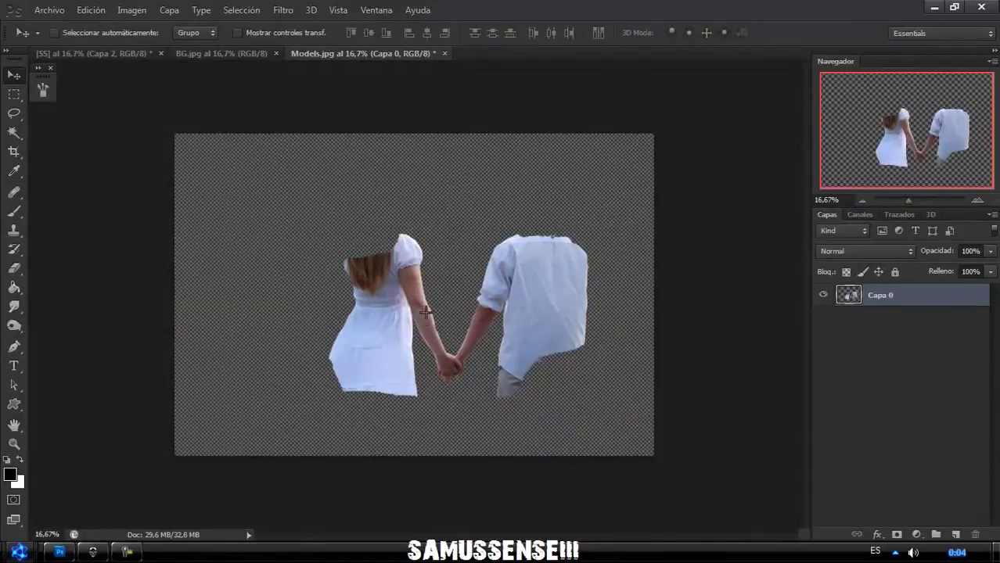
# Step: Copy the cut-out couple into the SS railway composition and scale it up to fill the frame
pyautogui.moveTo(425, 312)
pyautogui.mouseDown()
pyautogui.moveTo(457, 310)
pyautogui.moveTo(459, 291)
pyautogui.mouseUp()
pyautogui.hotkey('ctrl', 't')
pyautogui.moveTo(520, 321); pyautogui.dragTo(513, 309)
pyautogui.press('Return')
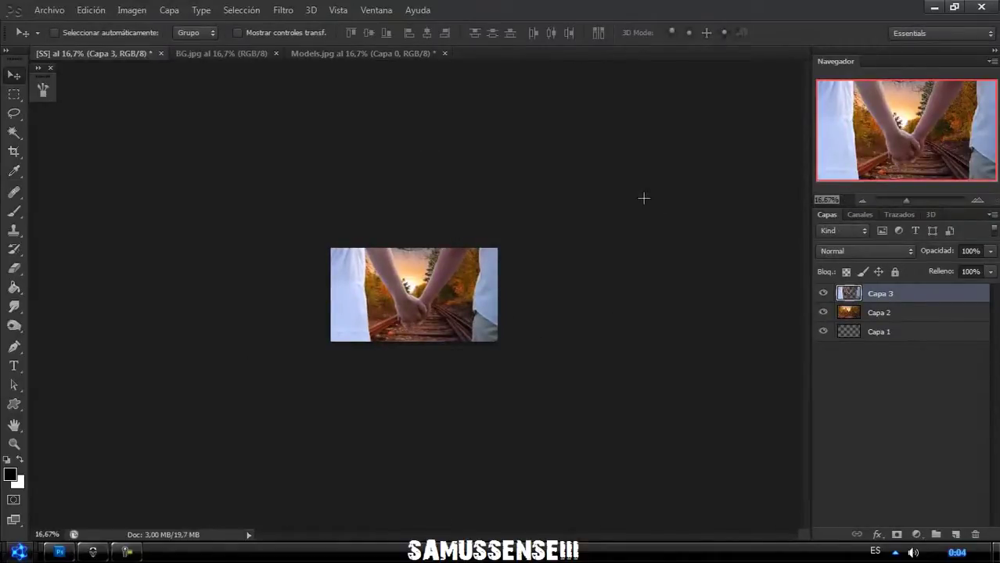
# Step: Zoom to 75%, crop the canvas at the bottom-left, and move Capa 1 to the top
pyautogui.write('75')
pyautogui.press('Return')
pyautogui.rightClick(14, 151)
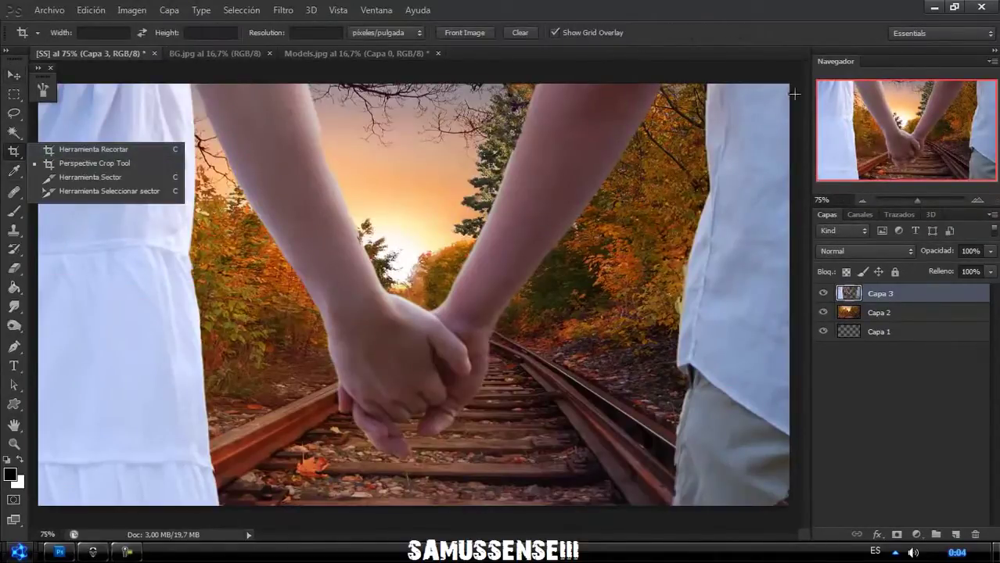
pyautogui.click(86, 147)
pyautogui.moveTo(134, 491); pyautogui.dragTo(35, 507)
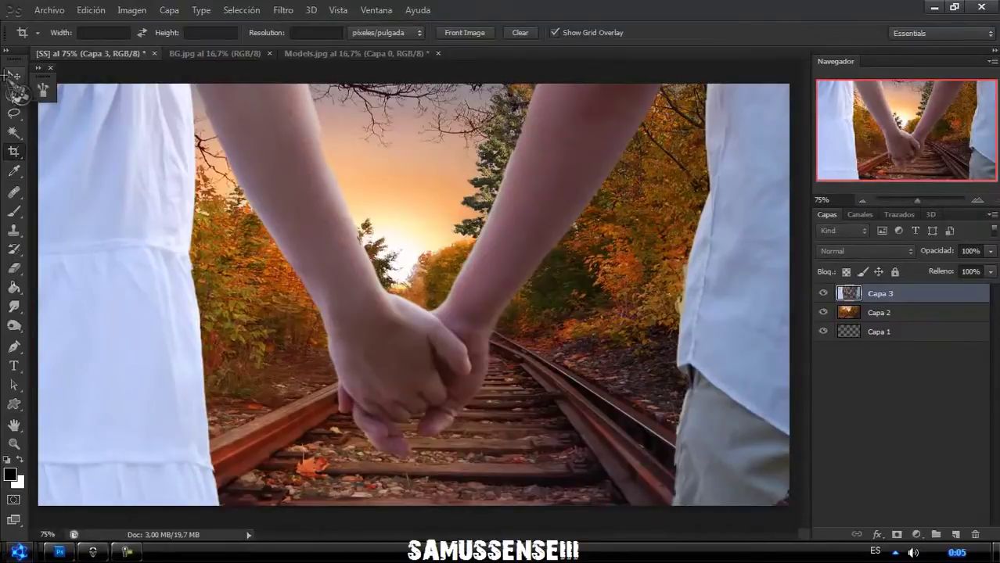
pyautogui.click(14, 74)
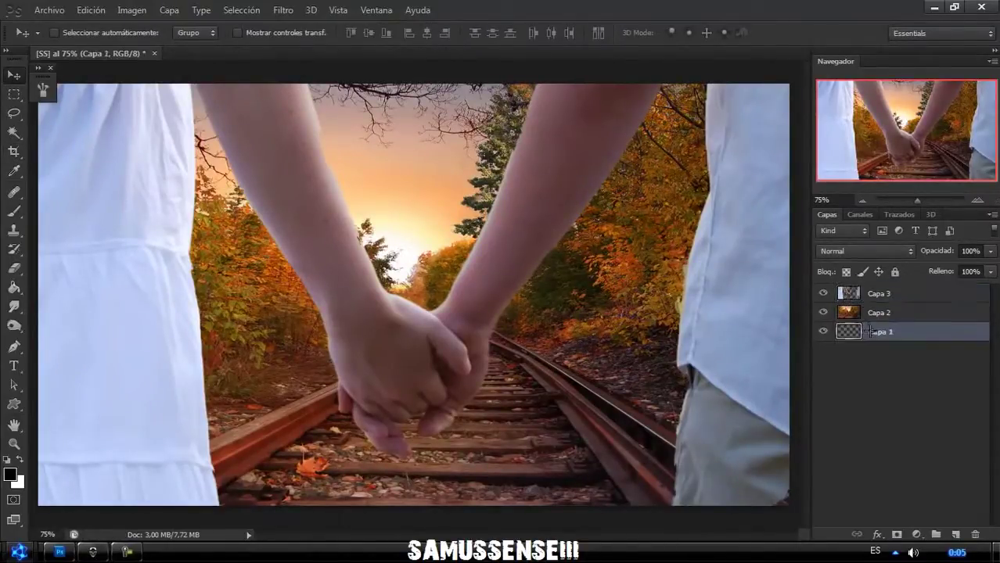
pyautogui.moveTo(863, 332); pyautogui.dragTo(864, 288)
# Step: Fill Capa 1 with black using the Paint Bucket
pyautogui.rightClick(18, 286)
pyautogui.click(78, 296)
pyautogui.click(348, 317)
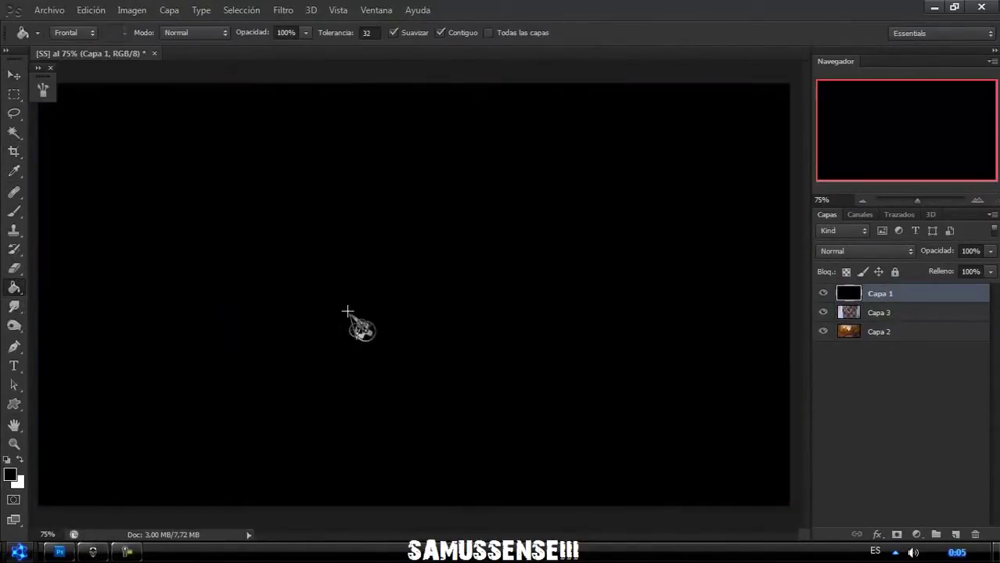
# Step: Add a centred Knoll Light Factory flare to Capa 1 and set its blend mode to Trama
pyautogui.click(283, 9)
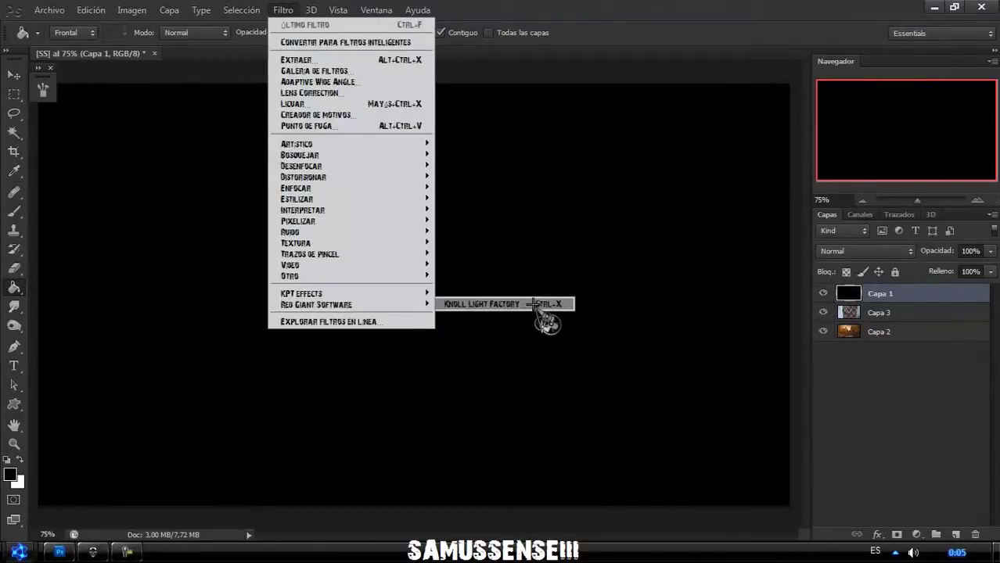
pyautogui.click(533, 303)
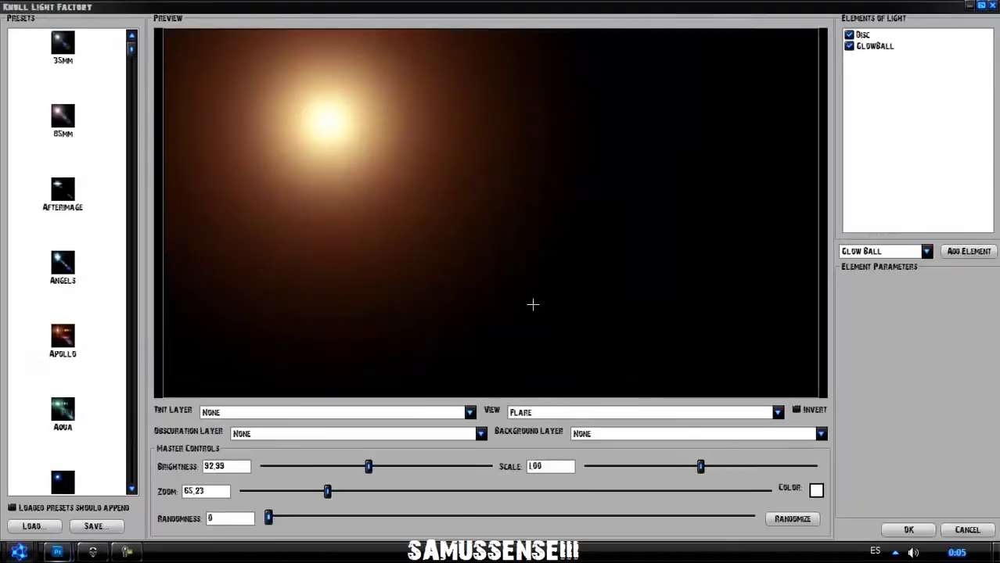
pyautogui.moveTo(531, 303)
pyautogui.mouseDown()
pyautogui.moveTo(504, 201)
pyautogui.moveTo(489, 196)
pyautogui.mouseUp()
pyautogui.click(906, 530)
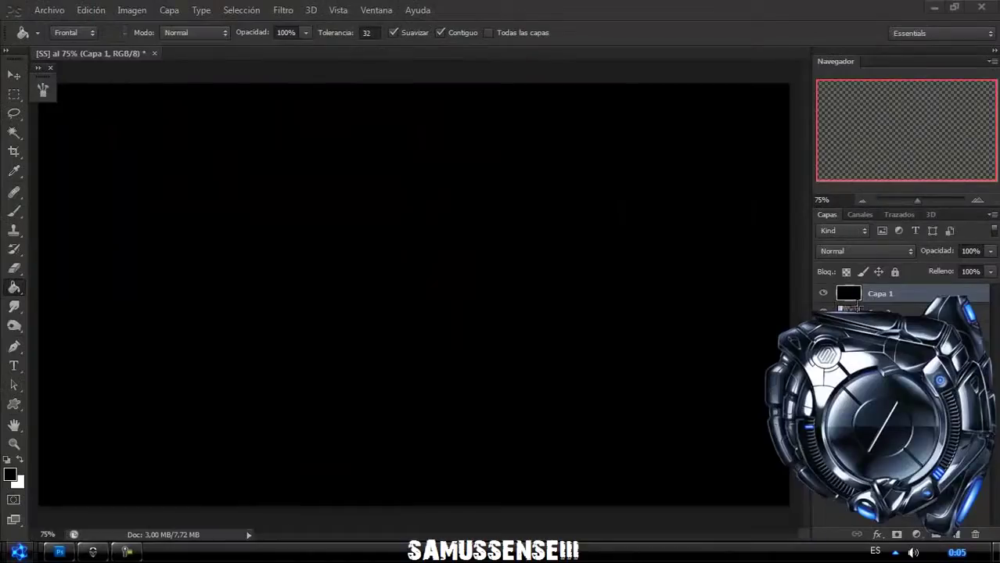
pyautogui.click(876, 252)
pyautogui.click(834, 117)
# Step: Apply a Gaussian blur to the railway background layer Capa 2
pyautogui.click(879, 332)
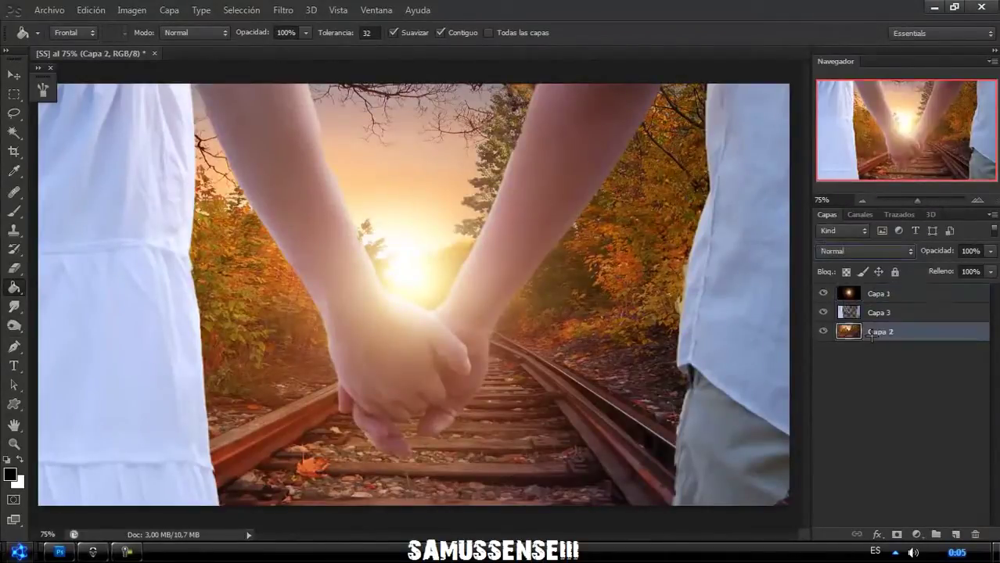
pyautogui.click(283, 9)
pyautogui.click(500, 205)
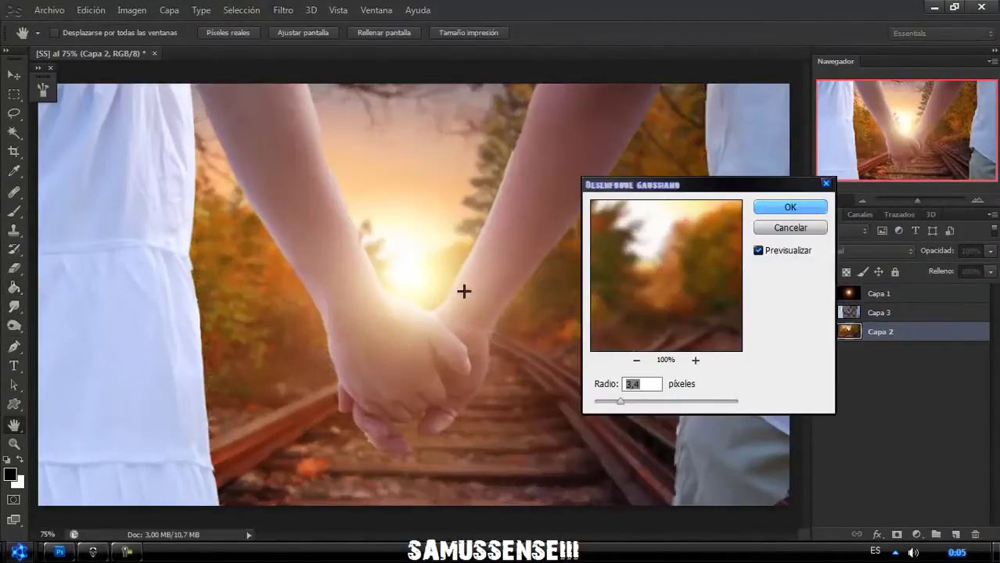
pyautogui.click(790, 205)
# Step: Add a Levels adjustment above the couple layer Capa 3 with white input level 216
pyautogui.click(880, 294)
pyautogui.click(878, 312)
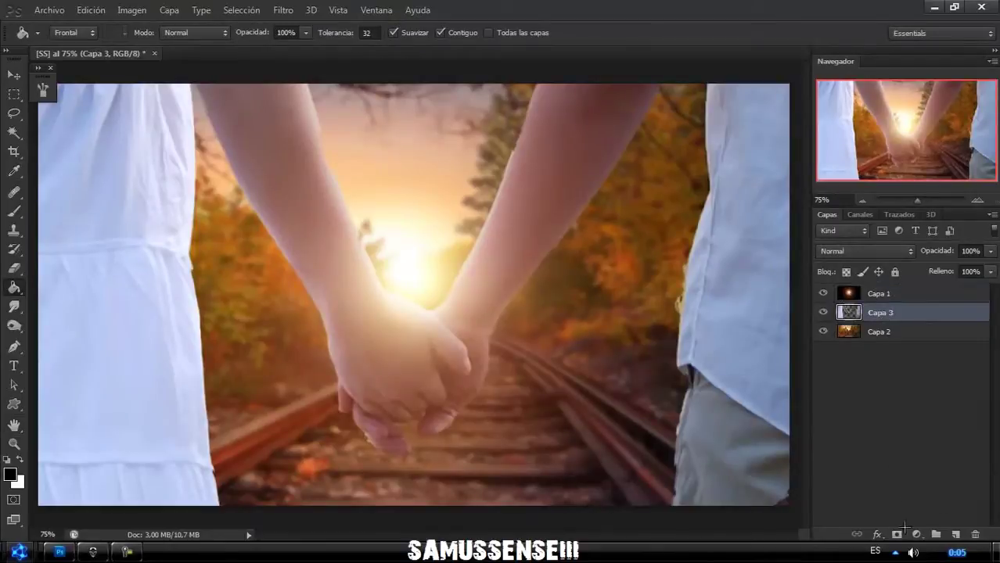
pyautogui.click(916, 534)
pyautogui.click(885, 279)
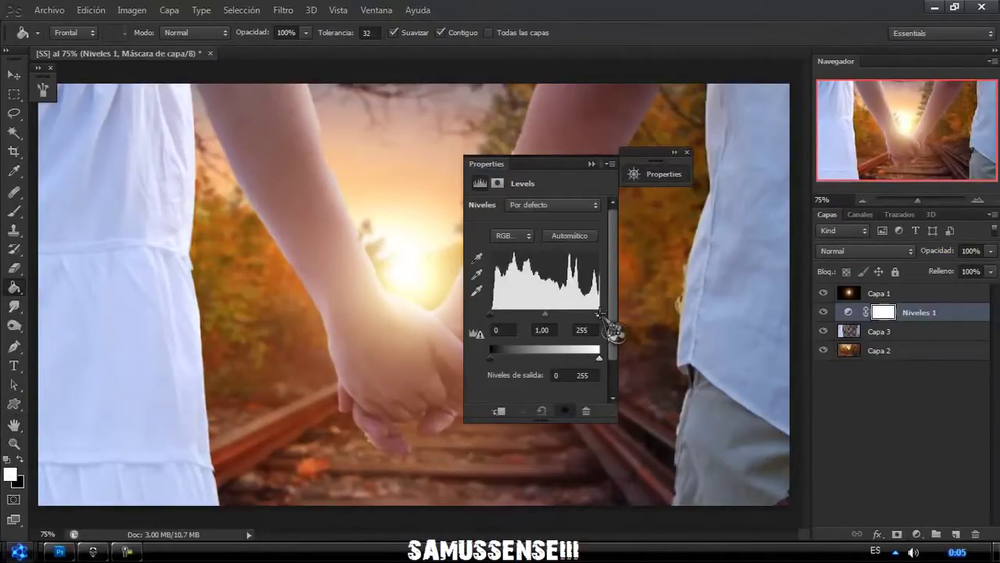
pyautogui.moveTo(599, 314); pyautogui.dragTo(582, 314)
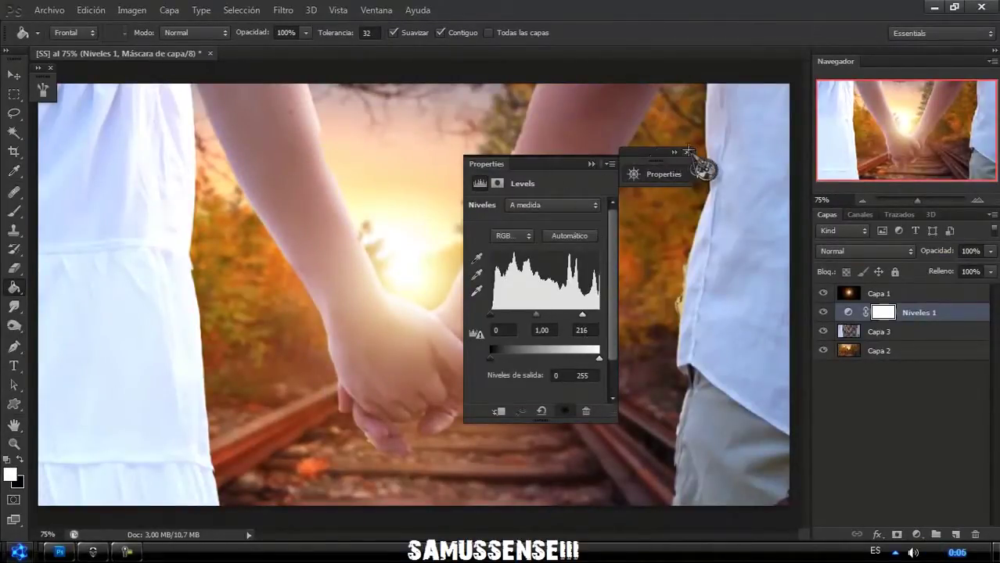
pyautogui.click(686, 152)
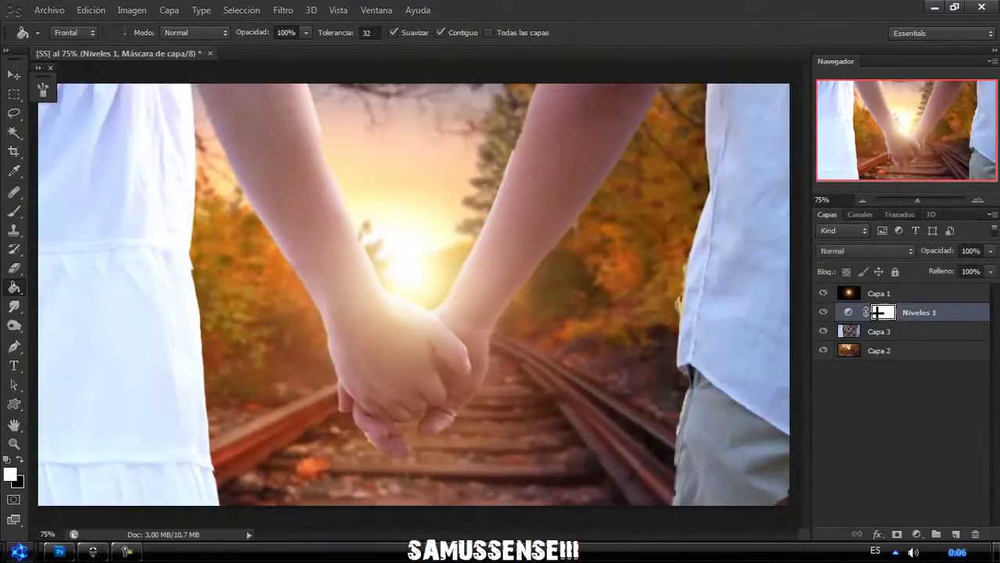
pyautogui.click(873, 332)
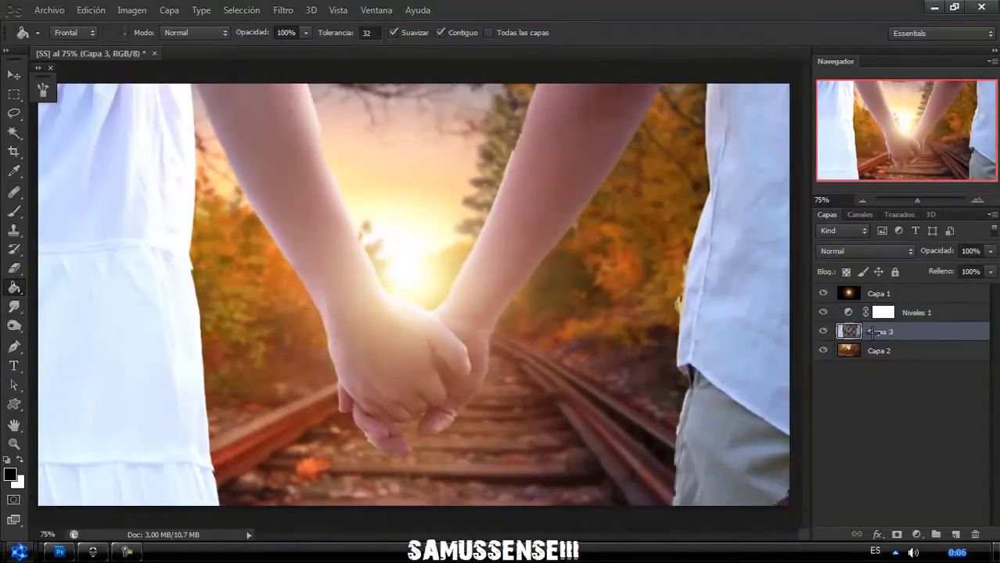
# Step: Smudge the couple's cutout edges, such as the shirt edge, at 50% strength with a 50 px brush
pyautogui.moveTo(14, 306); pyautogui.dragTo(88, 332)
pyautogui.click(977, 200)
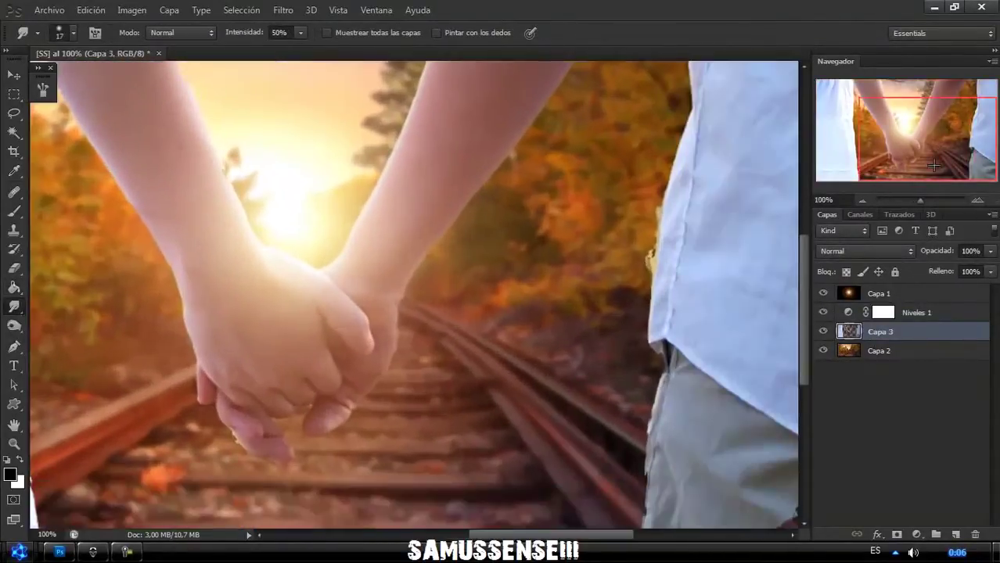
pyautogui.rightClick(665, 245)
pyautogui.moveTo(661, 219); pyautogui.dragTo(649, 318)
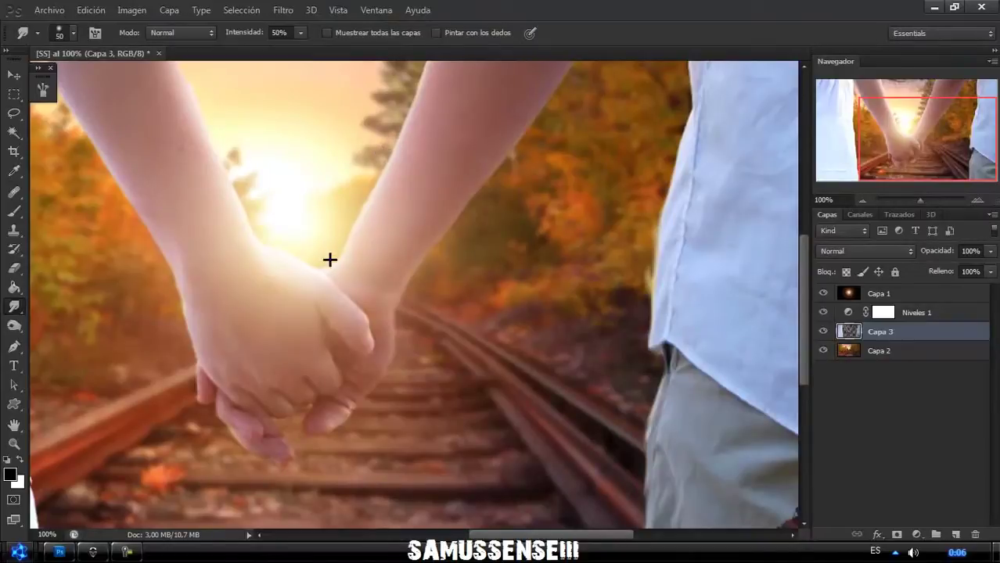
pyautogui.moveTo(946, 107); pyautogui.dragTo(947, 90)
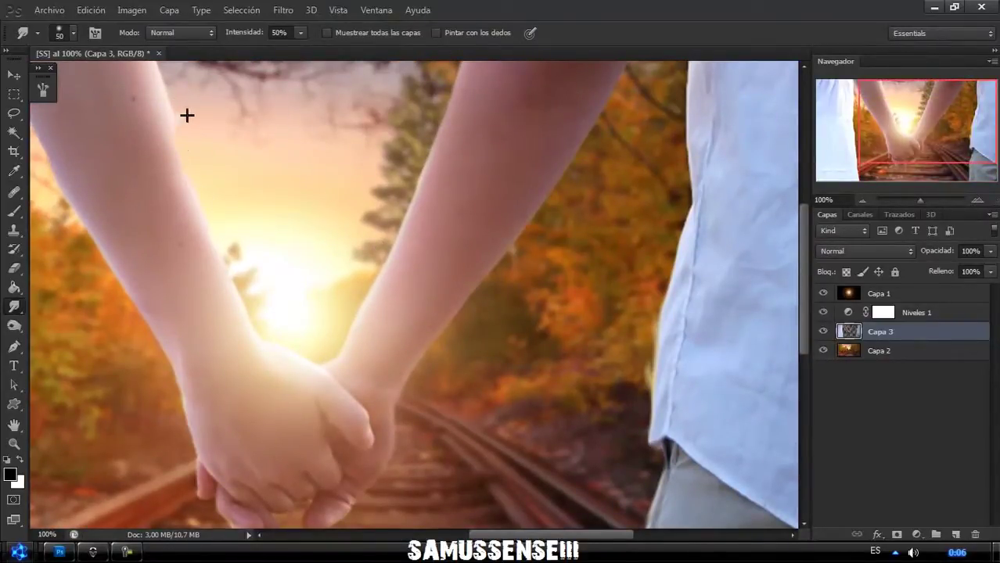
pyautogui.click(841, 112)
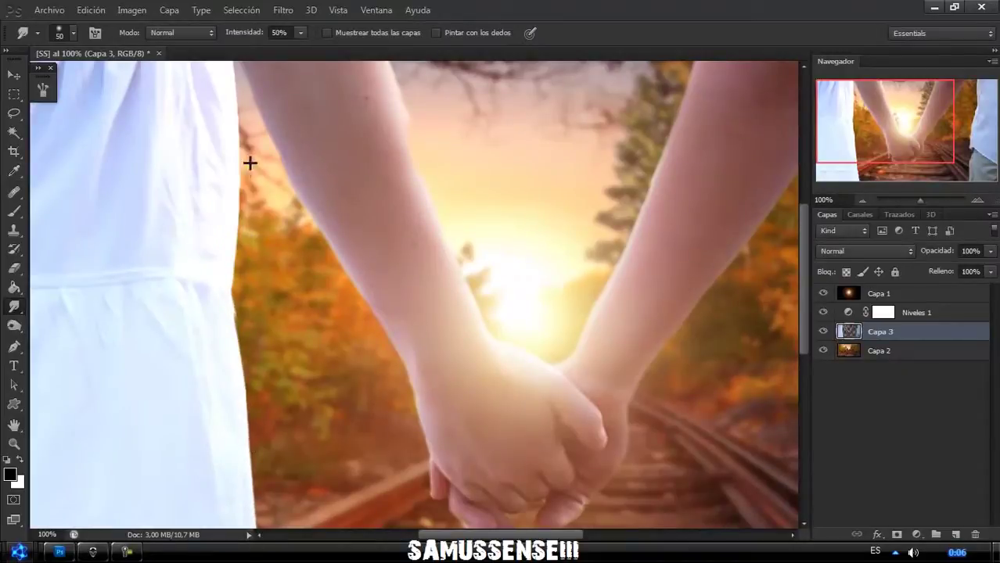
pyautogui.click(879, 534)
# Step: Add an Inner Shadow effect to Capa 3 with a light orange shadow colour
pyautogui.click(856, 390)
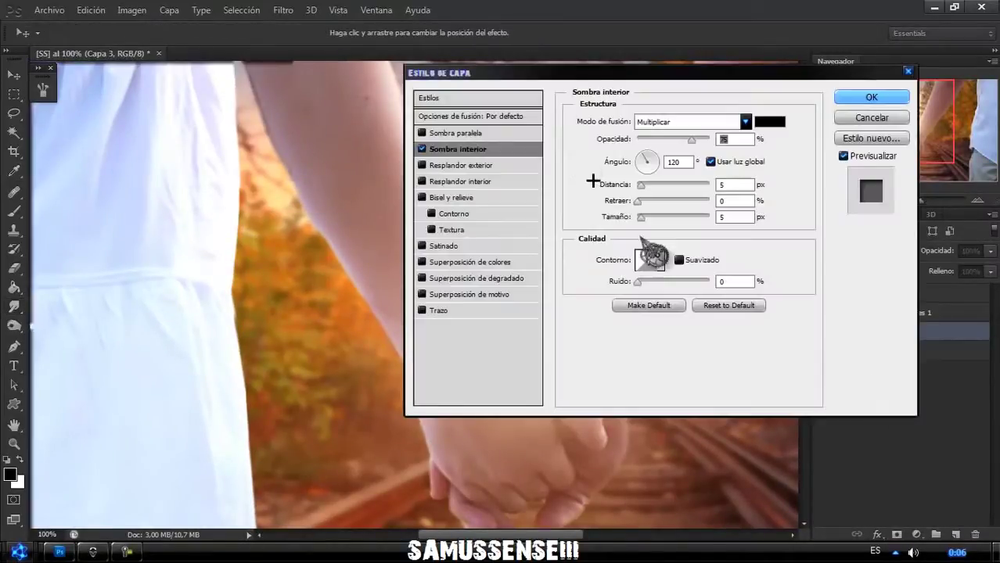
pyautogui.moveTo(587, 72); pyautogui.dragTo(441, 279)
pyautogui.click(622, 327)
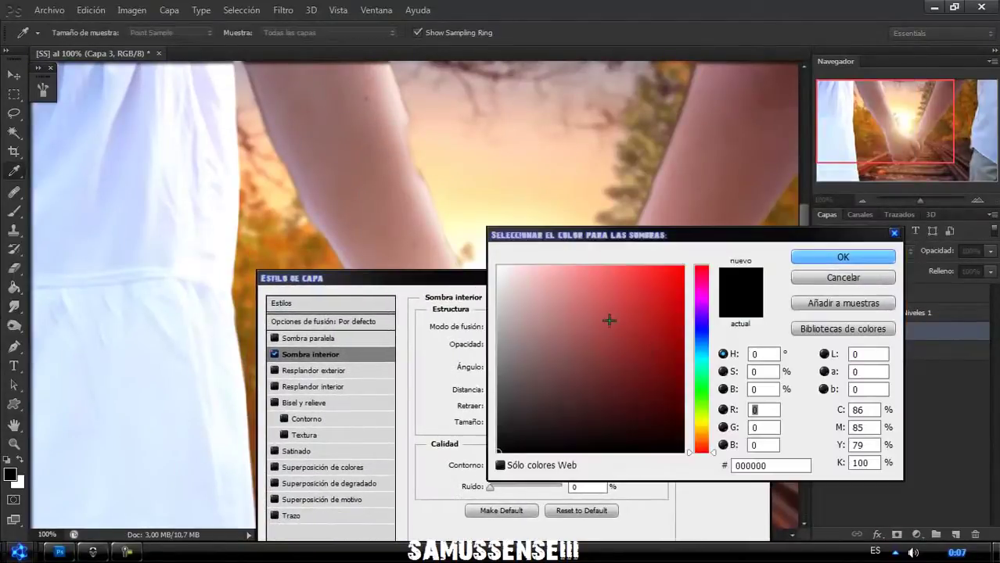
pyautogui.click(702, 434)
pyautogui.click(618, 271)
pyautogui.click(843, 257)
# Step: Set the inner shadow to Sobreexponer color, 75% opacity, 81° angle, distance 13, size 10
pyautogui.click(598, 327)
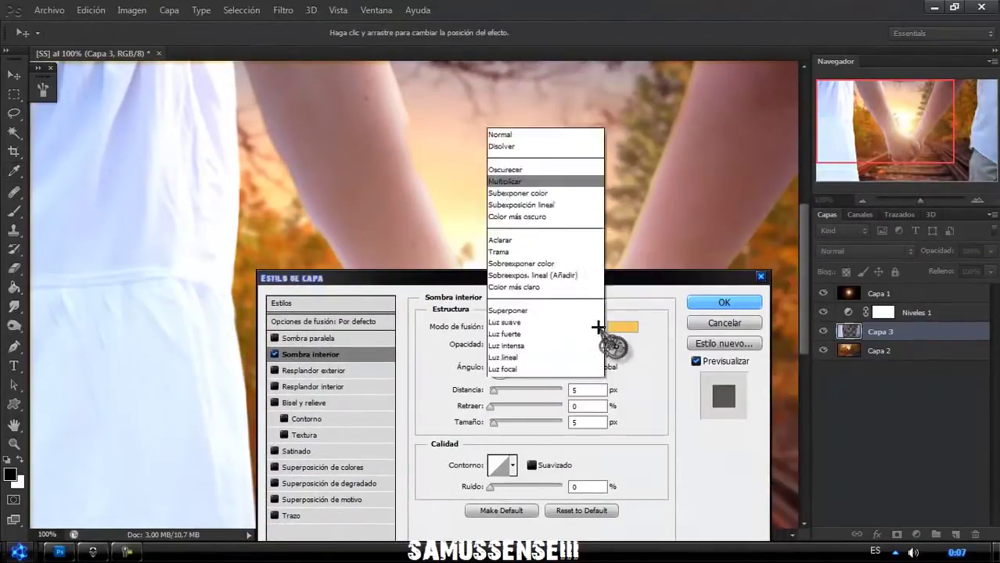
pyautogui.click(502, 138)
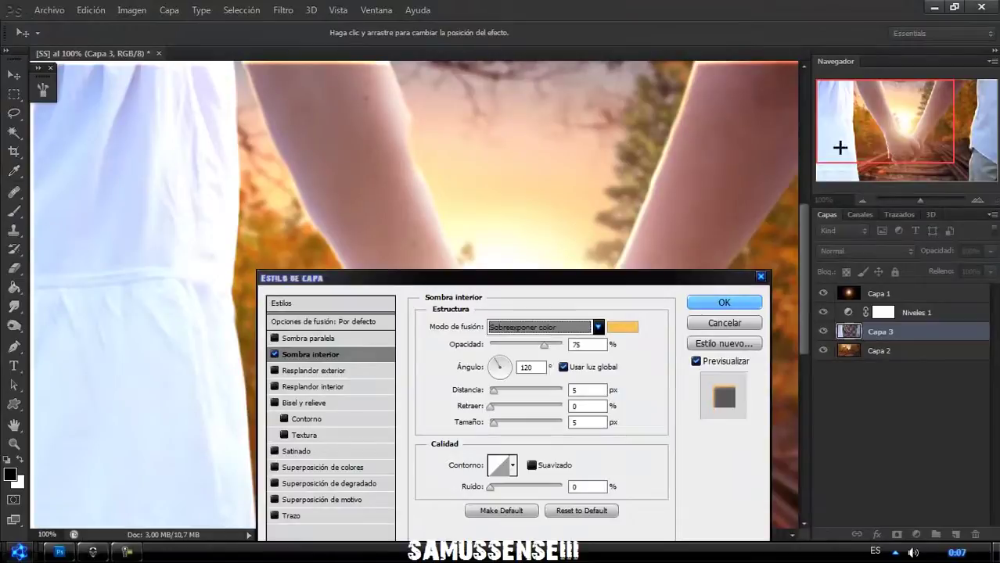
pyautogui.click(494, 390)
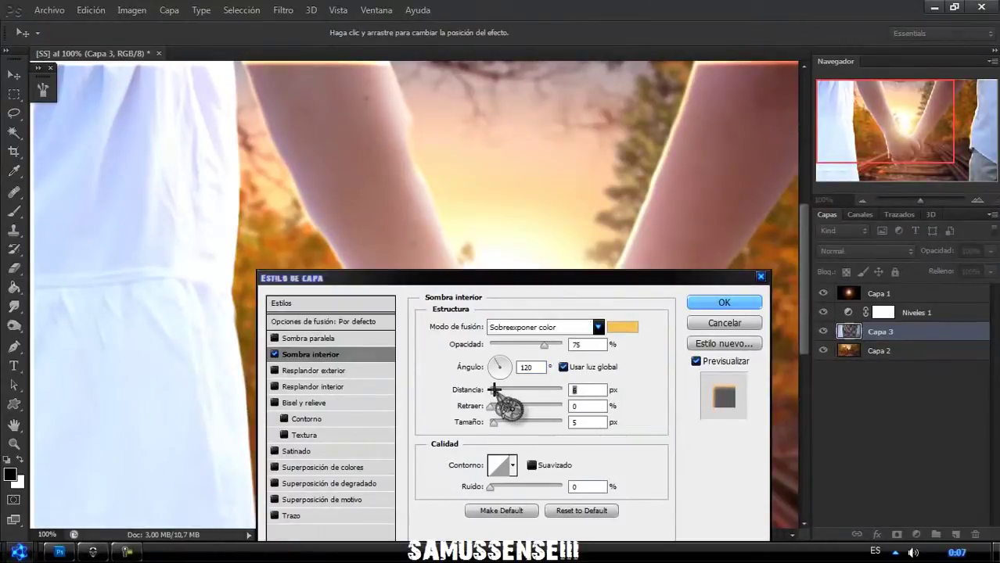
pyautogui.click(502, 360)
pyautogui.moveTo(494, 390); pyautogui.dragTo(497, 422)
pyautogui.click(724, 302)
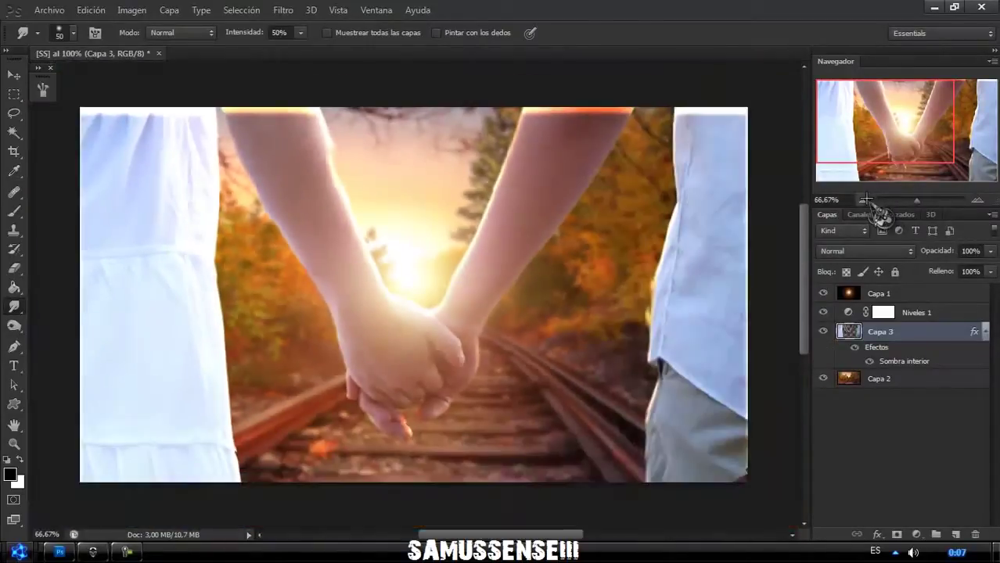
# Step: Zoom the view out to 66.7% and select the Smudge tool
pyautogui.hotkey('ctrl', '-')
pyautogui.rightClick(22, 315)
pyautogui.click(54, 330)
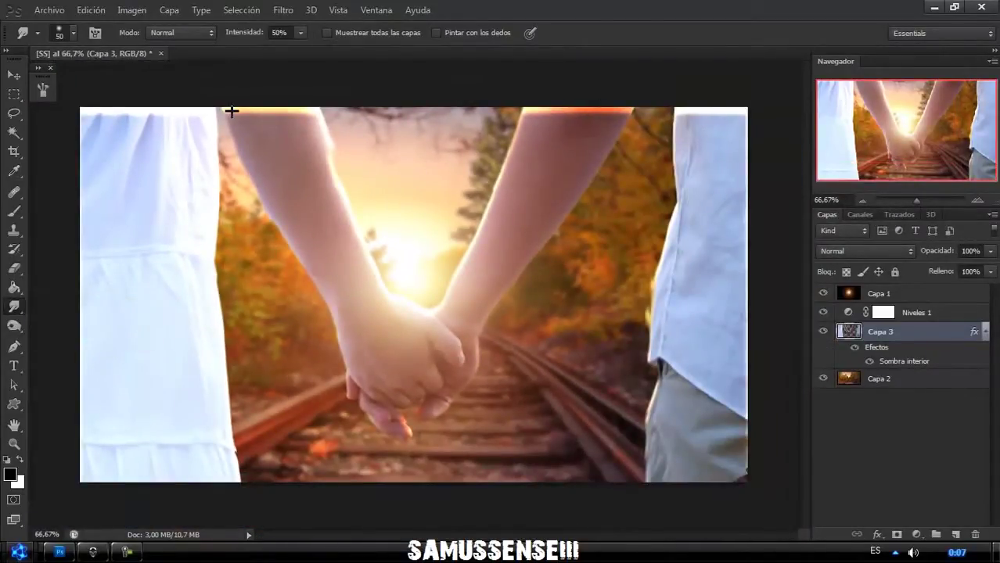
# Step: Liquify the top edges of both arms with a 250 px forward warp brush
pyautogui.click(283, 9)
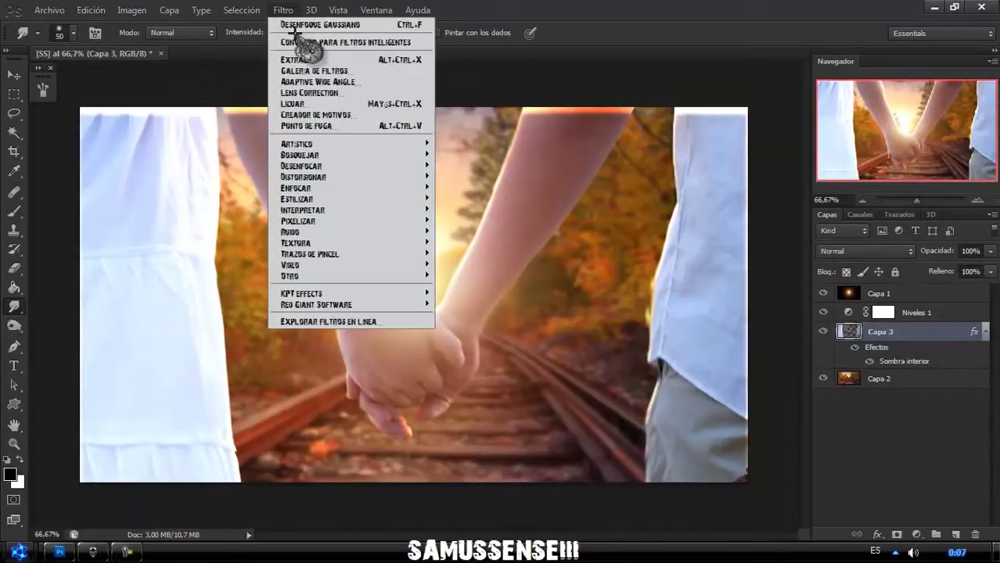
pyautogui.click(309, 106)
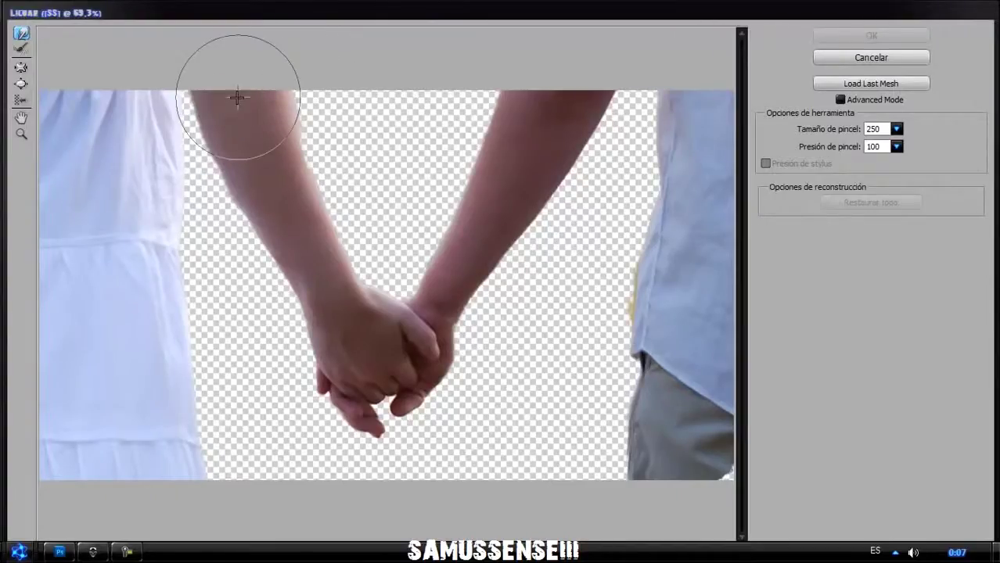
pyautogui.moveTo(235, 96); pyautogui.dragTo(181, 82)
pyautogui.moveTo(496, 93); pyautogui.dragTo(505, 60)
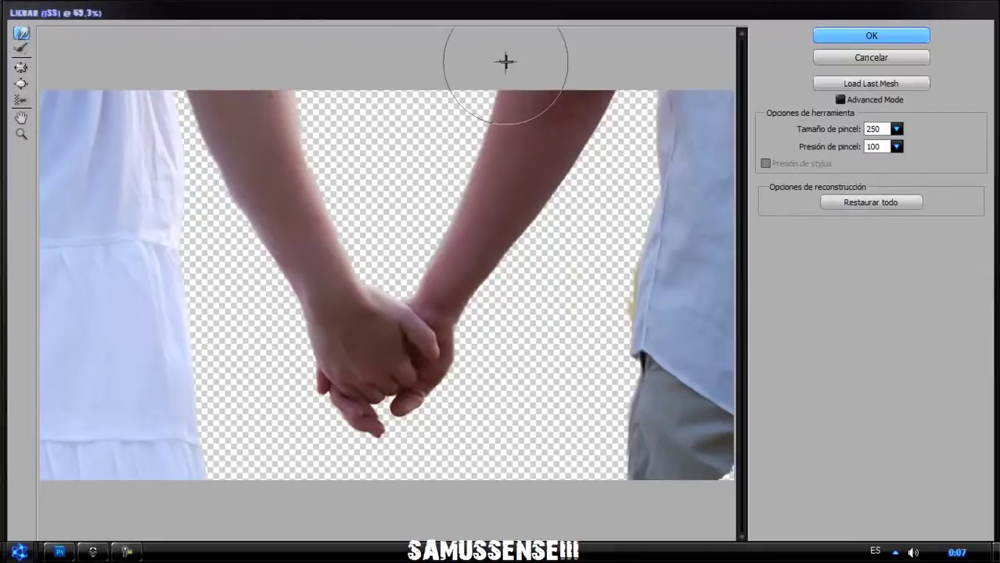
pyautogui.click(862, 35)
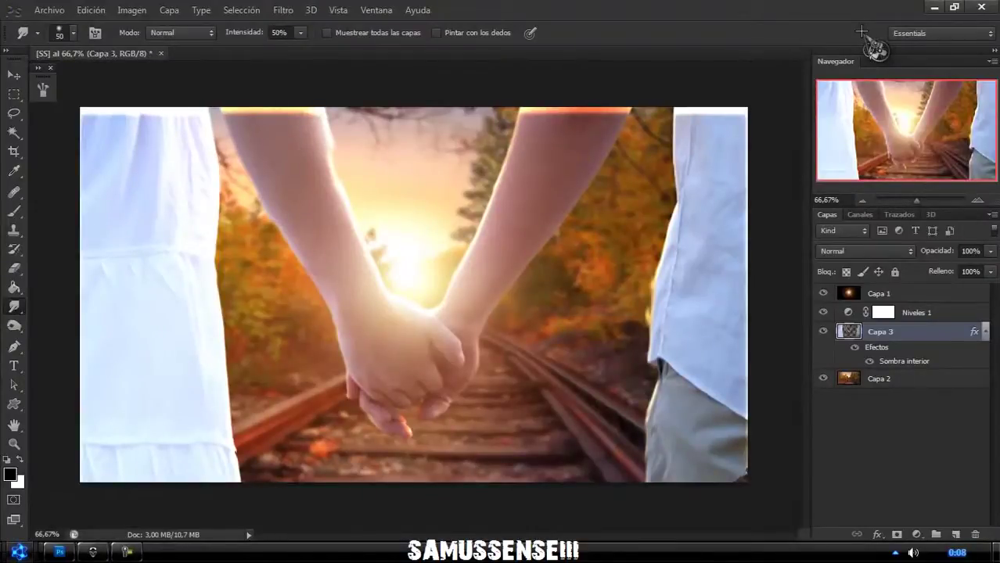
# Step: Add empty layer Capa 4 and scale the couple on Capa 3 up to about 105%
pyautogui.click(952, 533)
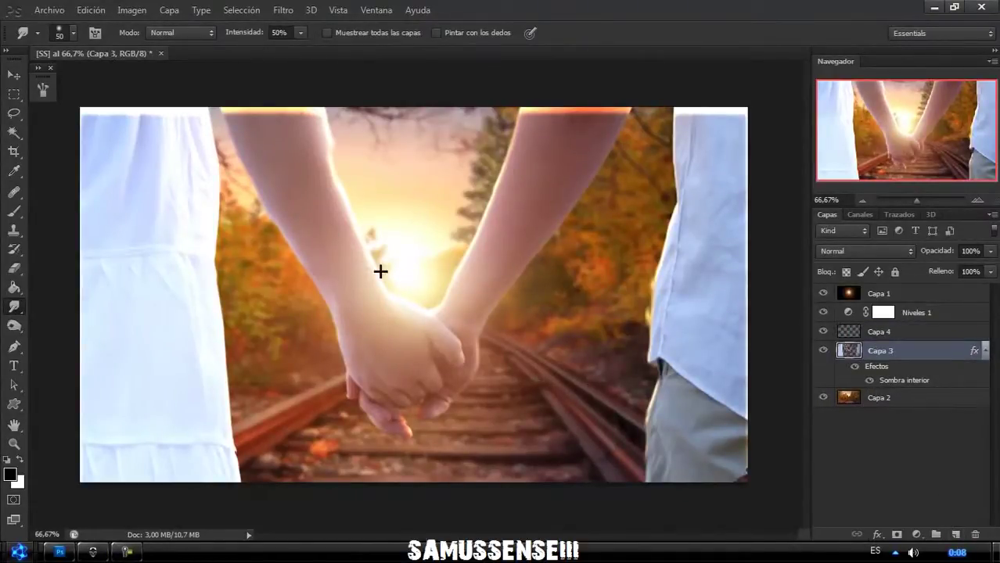
pyautogui.hotkey('ctrl', 't')
pyautogui.moveTo(748, 107); pyautogui.dragTo(781, 90)
pyautogui.moveTo(82, 89); pyautogui.dragTo(79, 76)
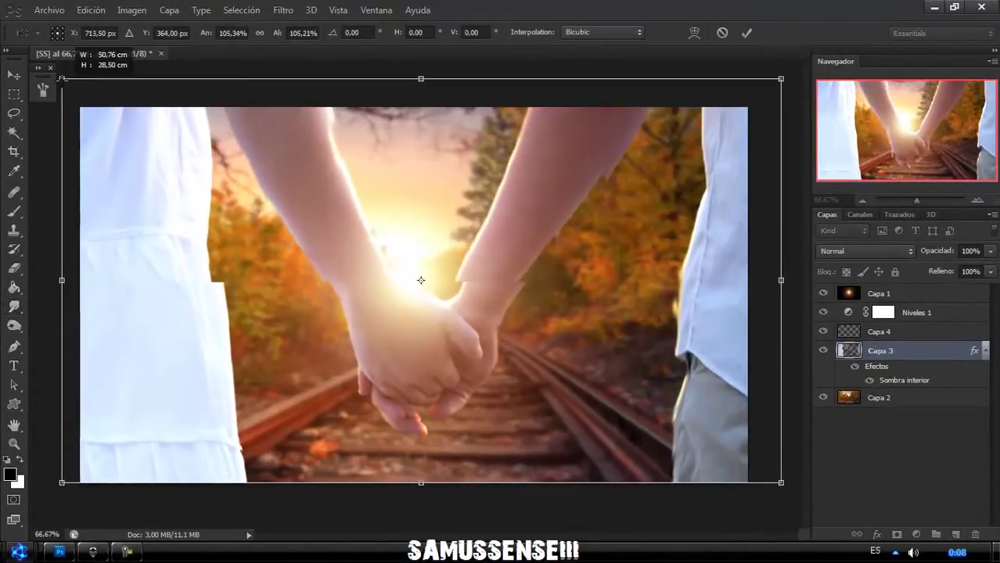
pyautogui.press('Return')
# Step: Set the standard Eraser to a 22 px brush, then return to the Smudge tool
pyautogui.click(13, 269)
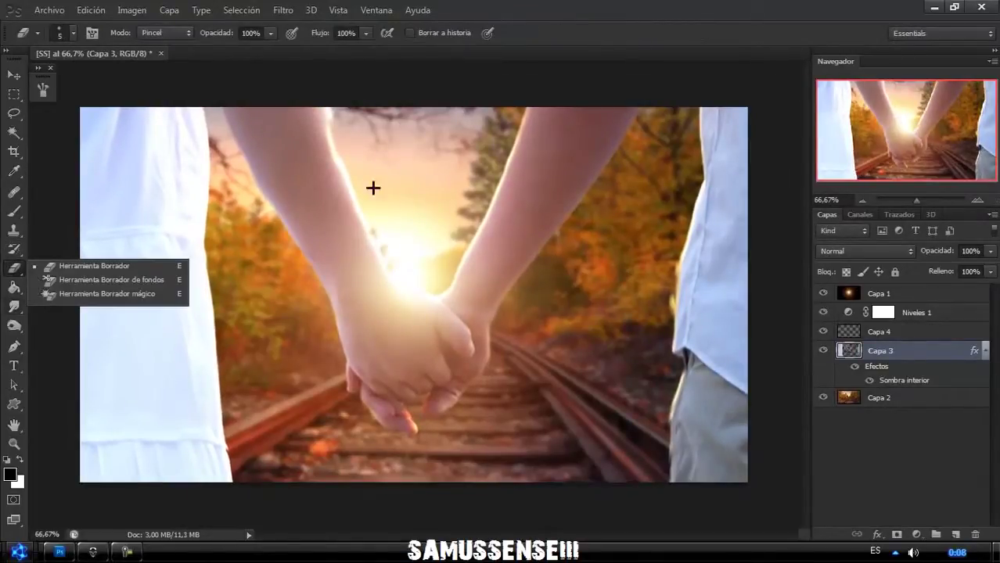
pyautogui.click(93, 264)
pyautogui.rightClick(374, 187)
pyautogui.moveTo(438, 197); pyautogui.dragTo(424, 196)
pyautogui.press('Return')
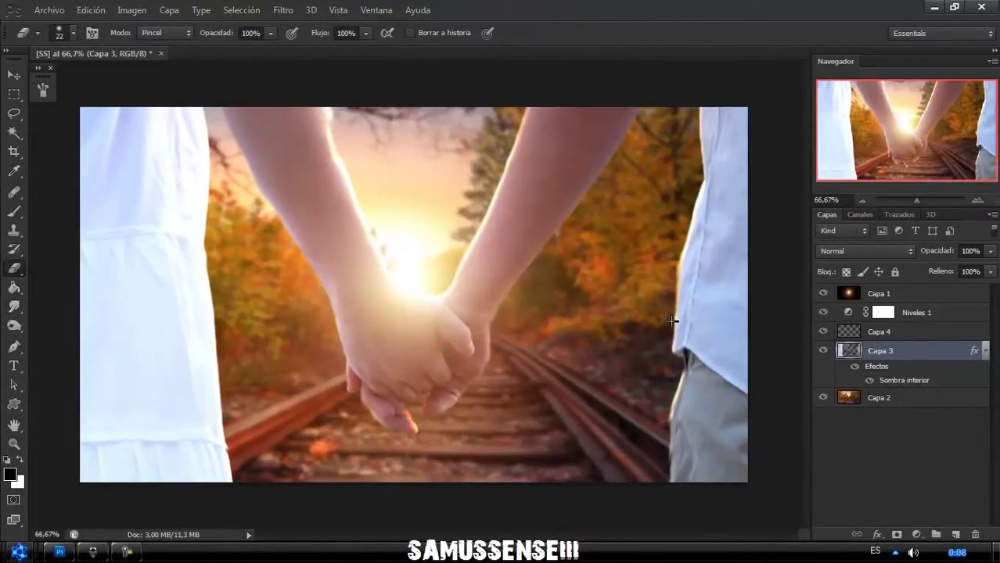
pyautogui.rightClick(14, 307)
pyautogui.click(55, 336)
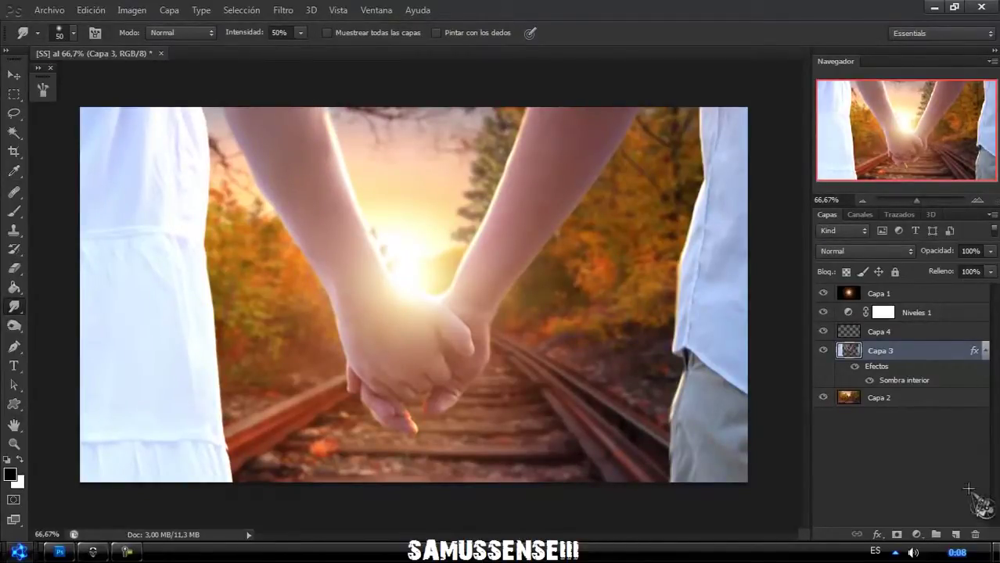
# Step: Select the lens-flare layer Capa 1 and move it slightly down-right with the Move tool
pyautogui.click(880, 293)
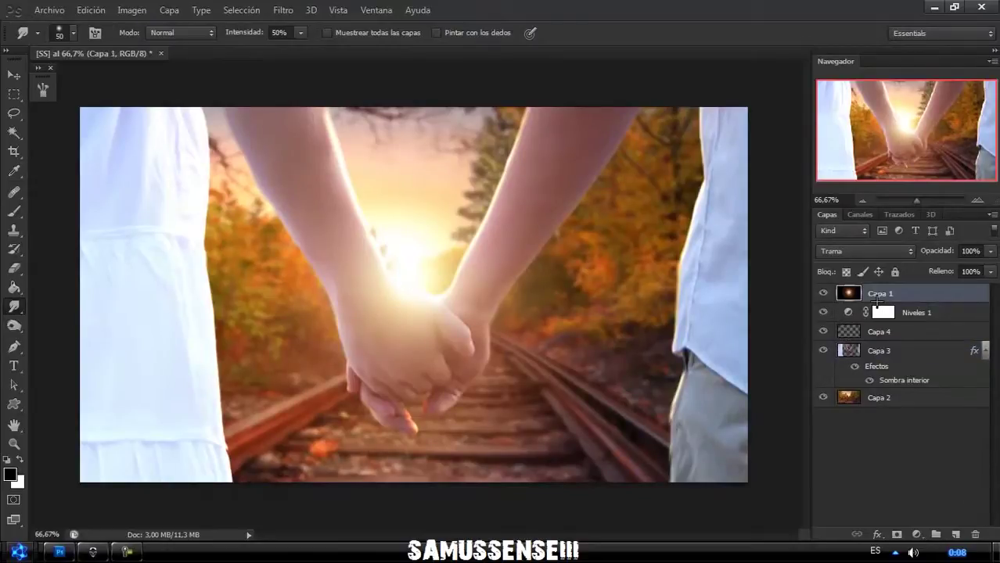
pyautogui.press('v')
pyautogui.moveTo(380, 252); pyautogui.dragTo(413, 277)
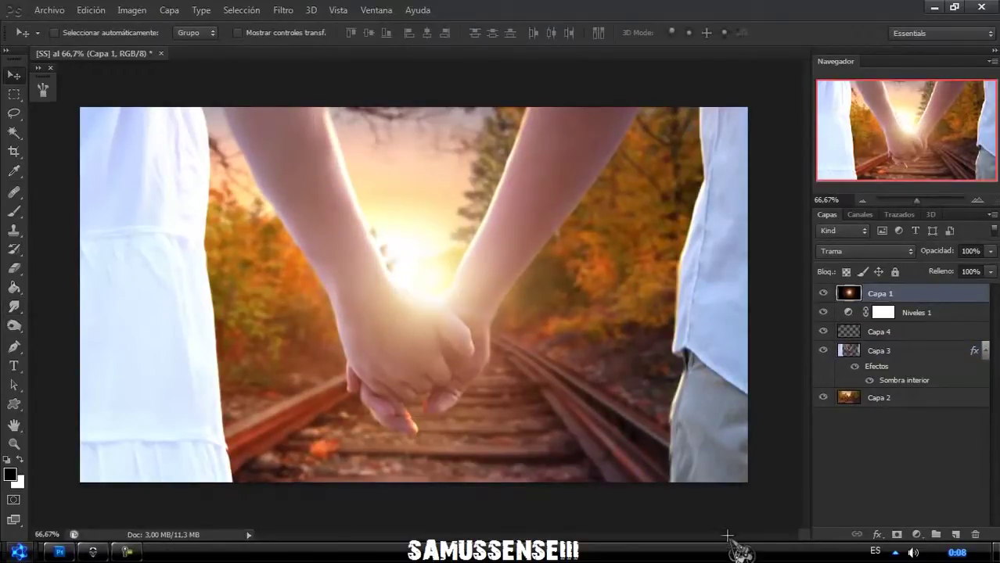